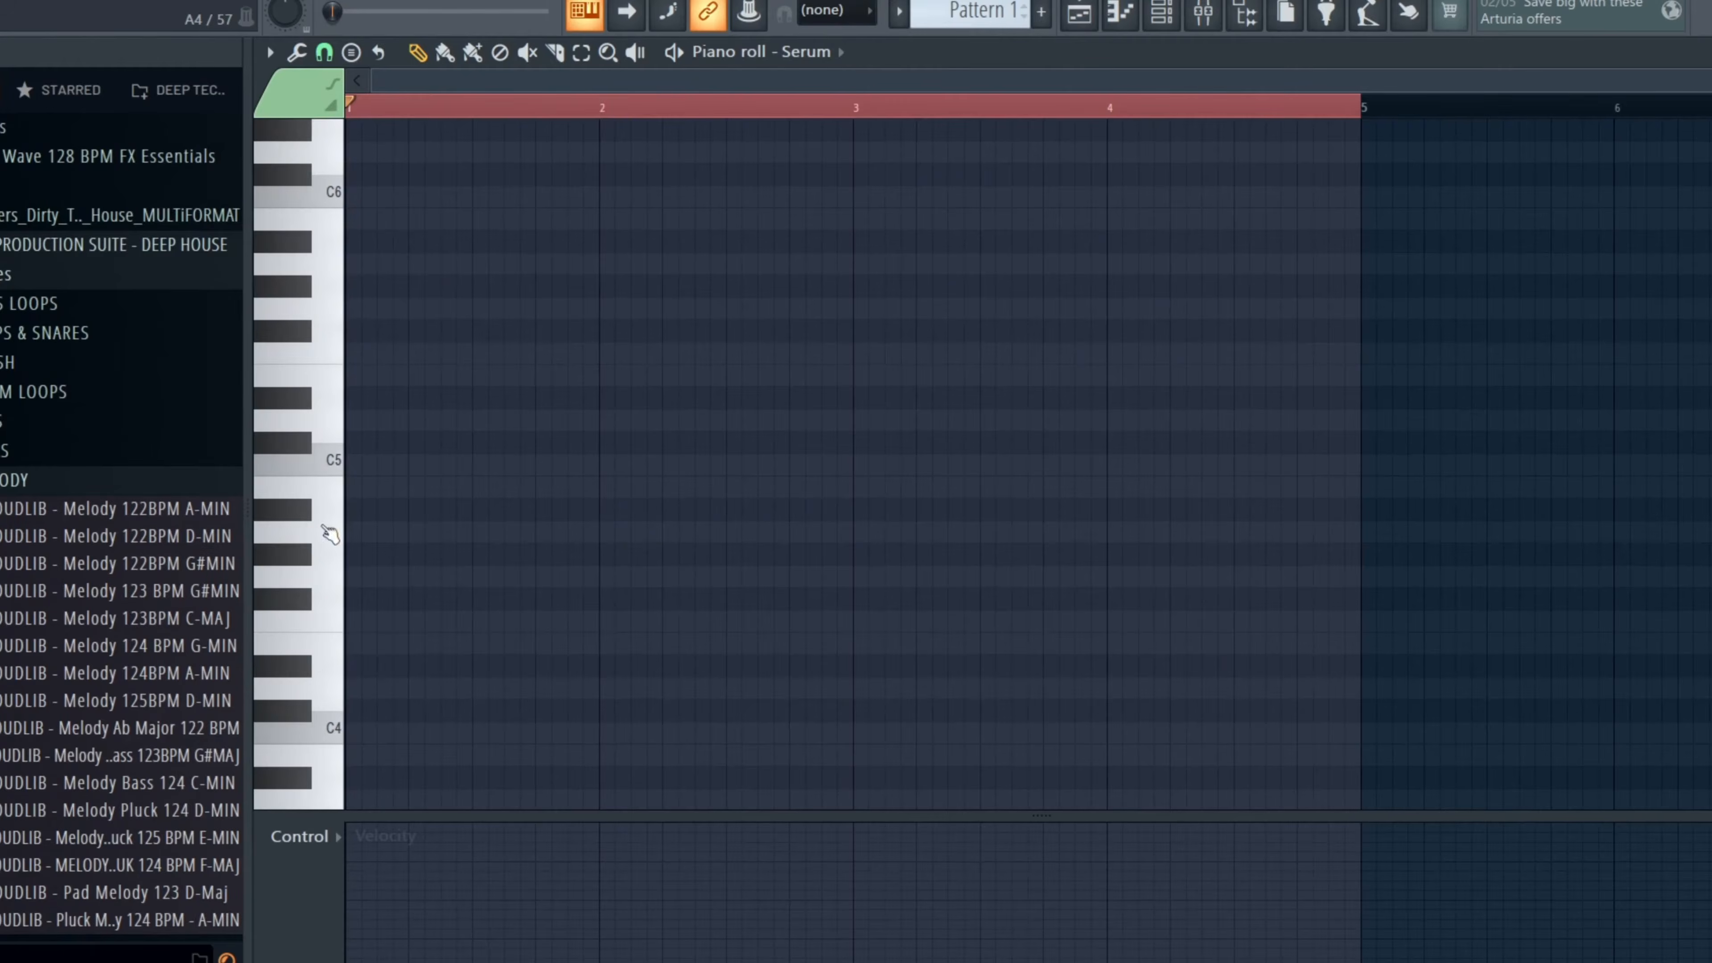
Draw an A4 root note at the start of bar 1 and lengthen it to roughly two thirds of the bar
{"action": "left_click", "coordinate": [229, 547]}
{"action": "left_click_drag", "start_coordinate": [225, 549], "coordinate": [378, 549]}
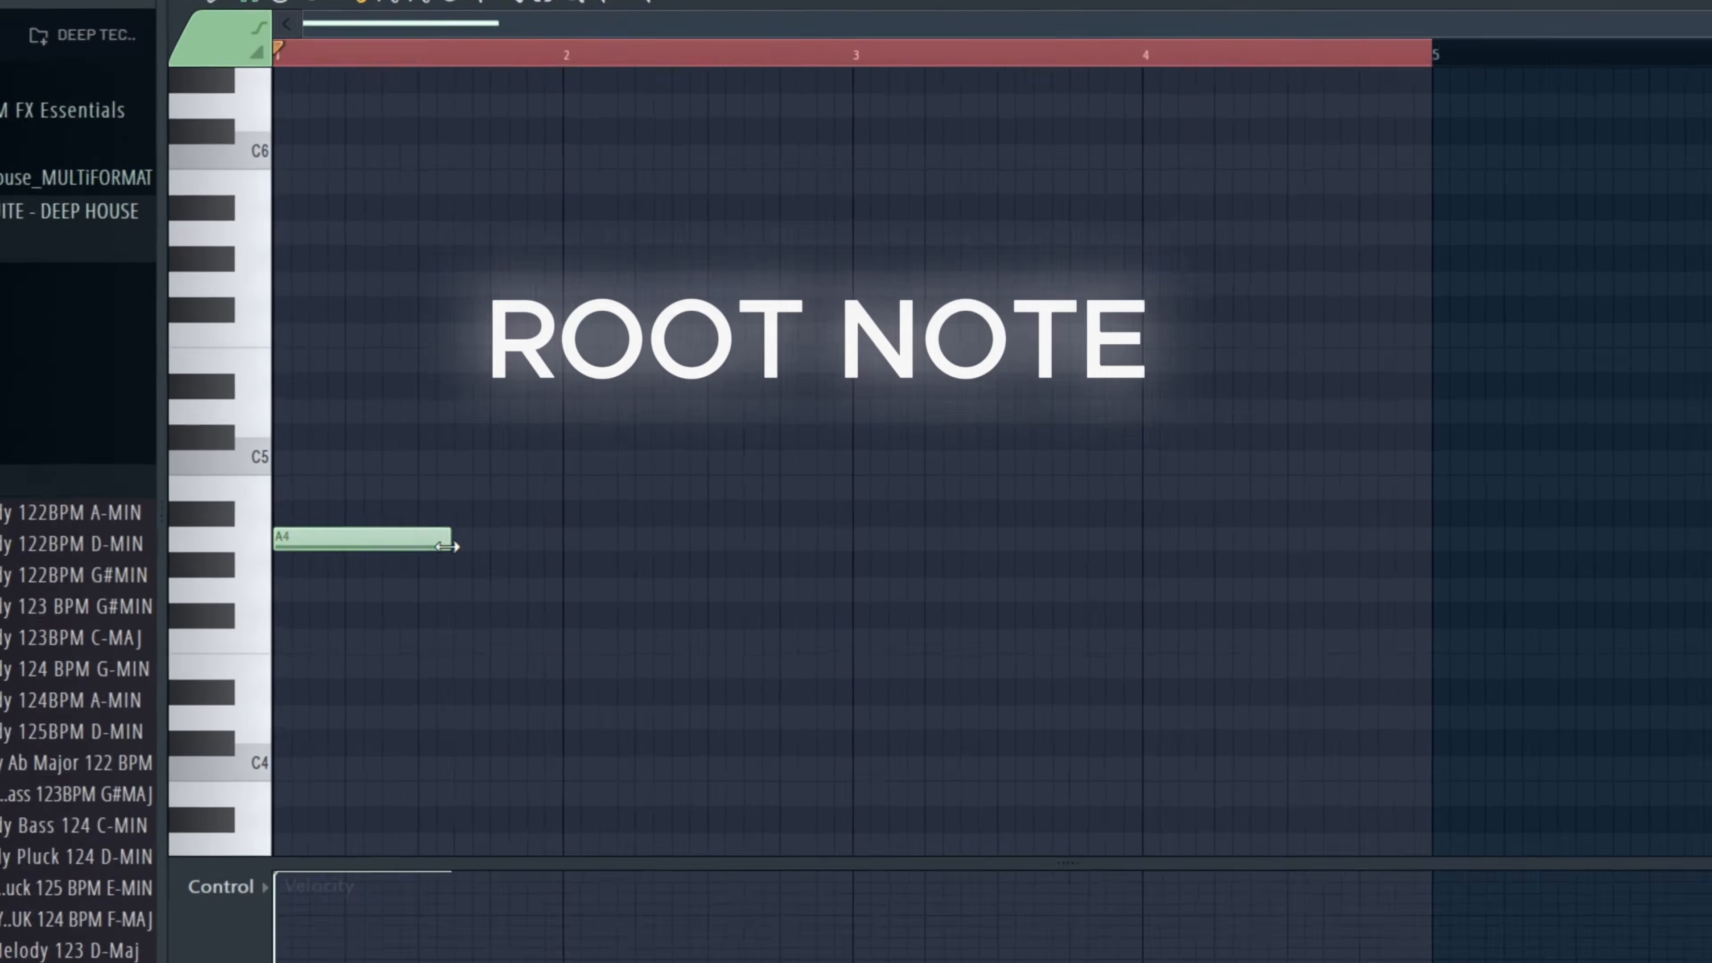
{"action": "left_click_drag", "start_coordinate": [515, 550], "coordinate": [534, 550]}
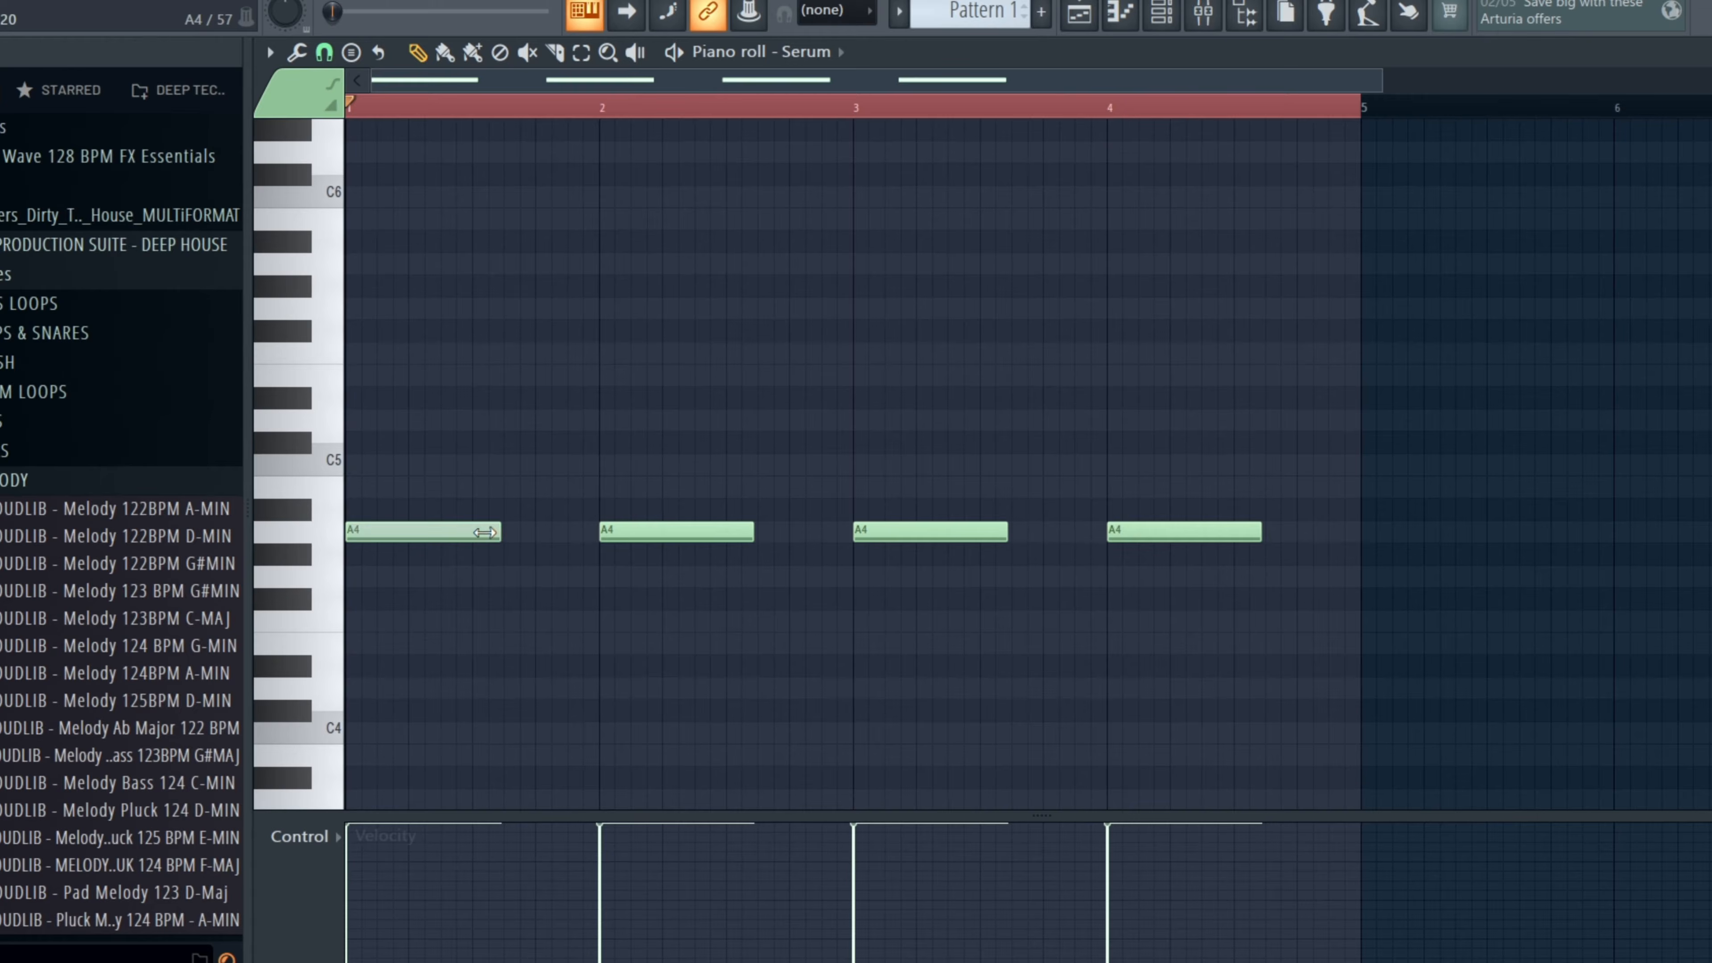
Shorten the first A4 note and add repeated short A4 notes after it in bar 1
{"action": "left_click_drag", "start_coordinate": [485, 532], "coordinate": [364, 532]}
{"action": "left_click", "coordinate": [401, 533]}
{"action": "key", "text": "space"}
{"action": "left_click", "coordinate": [465, 532]}
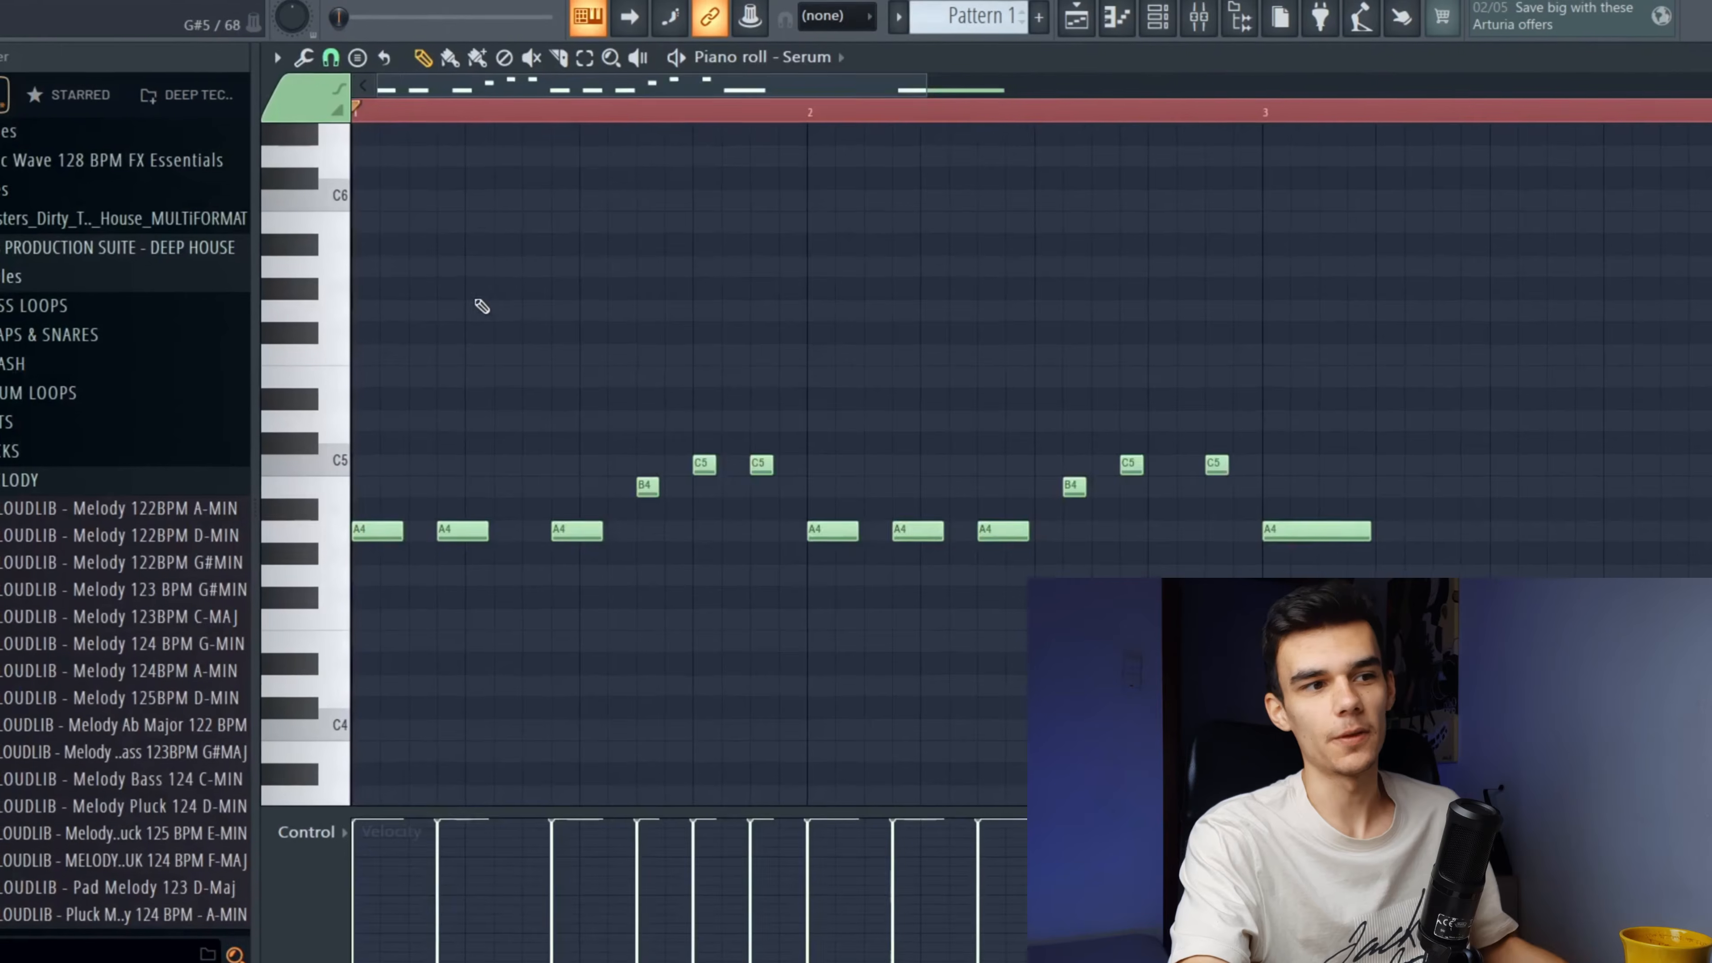
Lengthen the second A4 note in bar 1, and transpose all the notes upward together
{"action": "scroll", "coordinate": [478, 306], "scroll_direction": "up", "scroll_amount": 3}
{"action": "left_click_drag", "start_coordinate": [516, 532], "coordinate": [570, 543]}
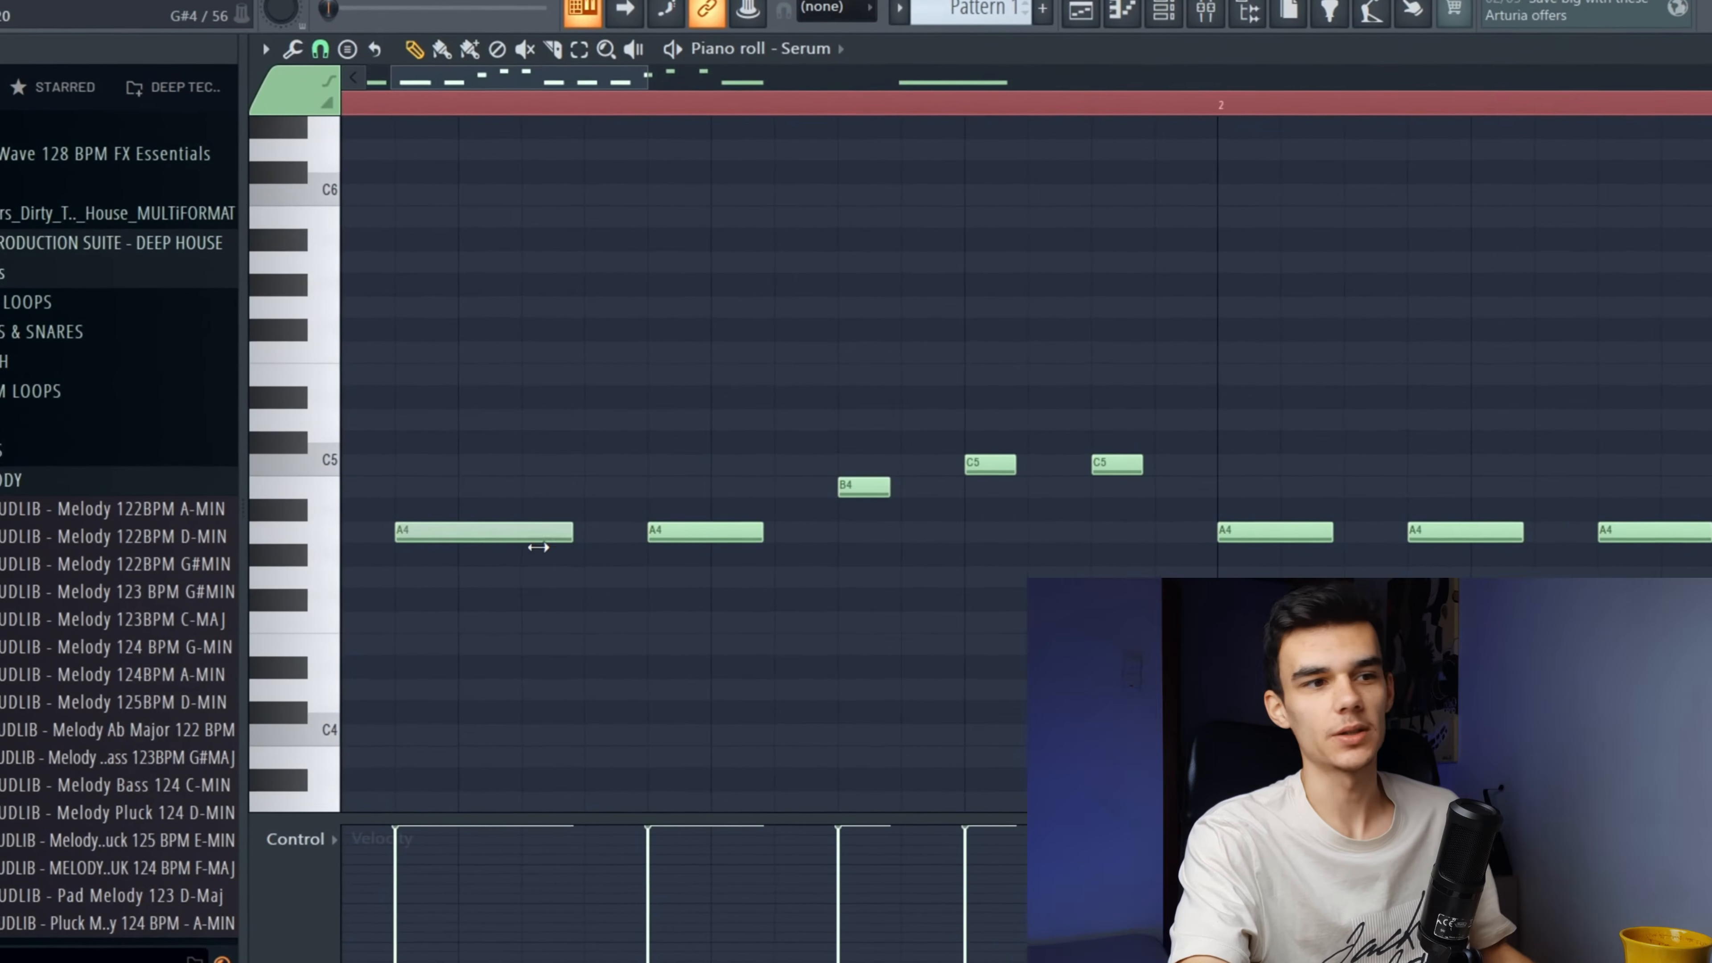
{"action": "scroll", "coordinate": [607, 554], "scroll_direction": "down", "scroll_amount": 5}
{"action": "key", "text": "ctrl+a"}
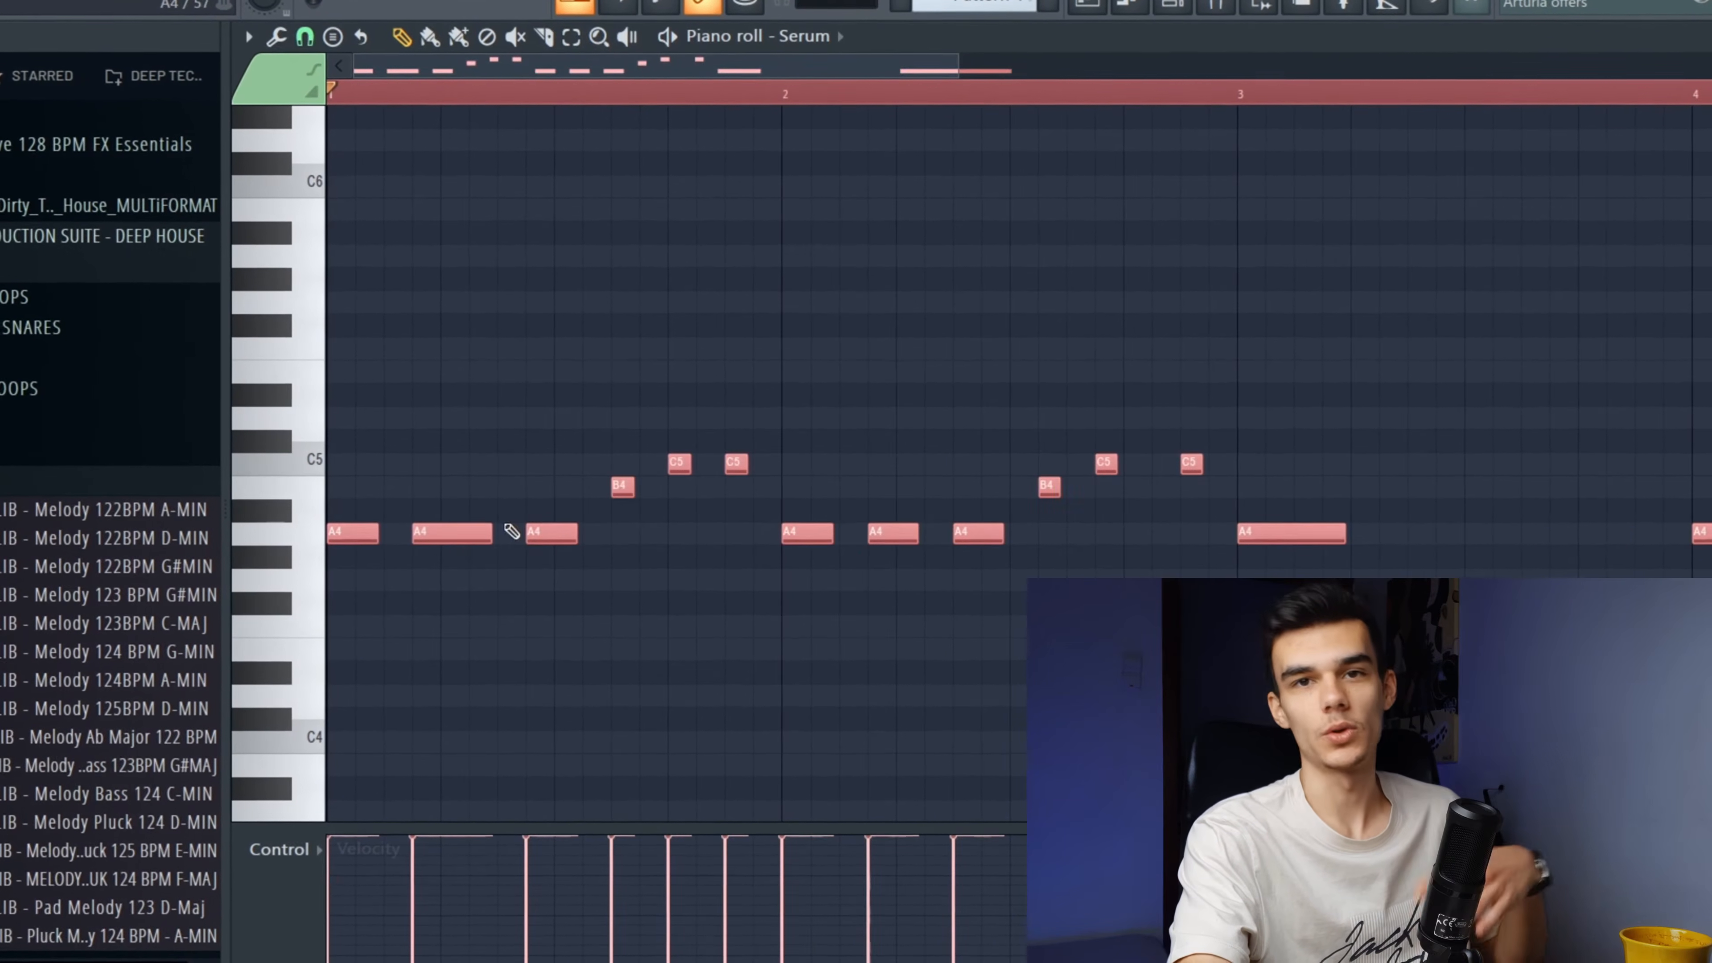
{"action": "left_click_drag", "start_coordinate": [459, 532], "coordinate": [457, 486]}
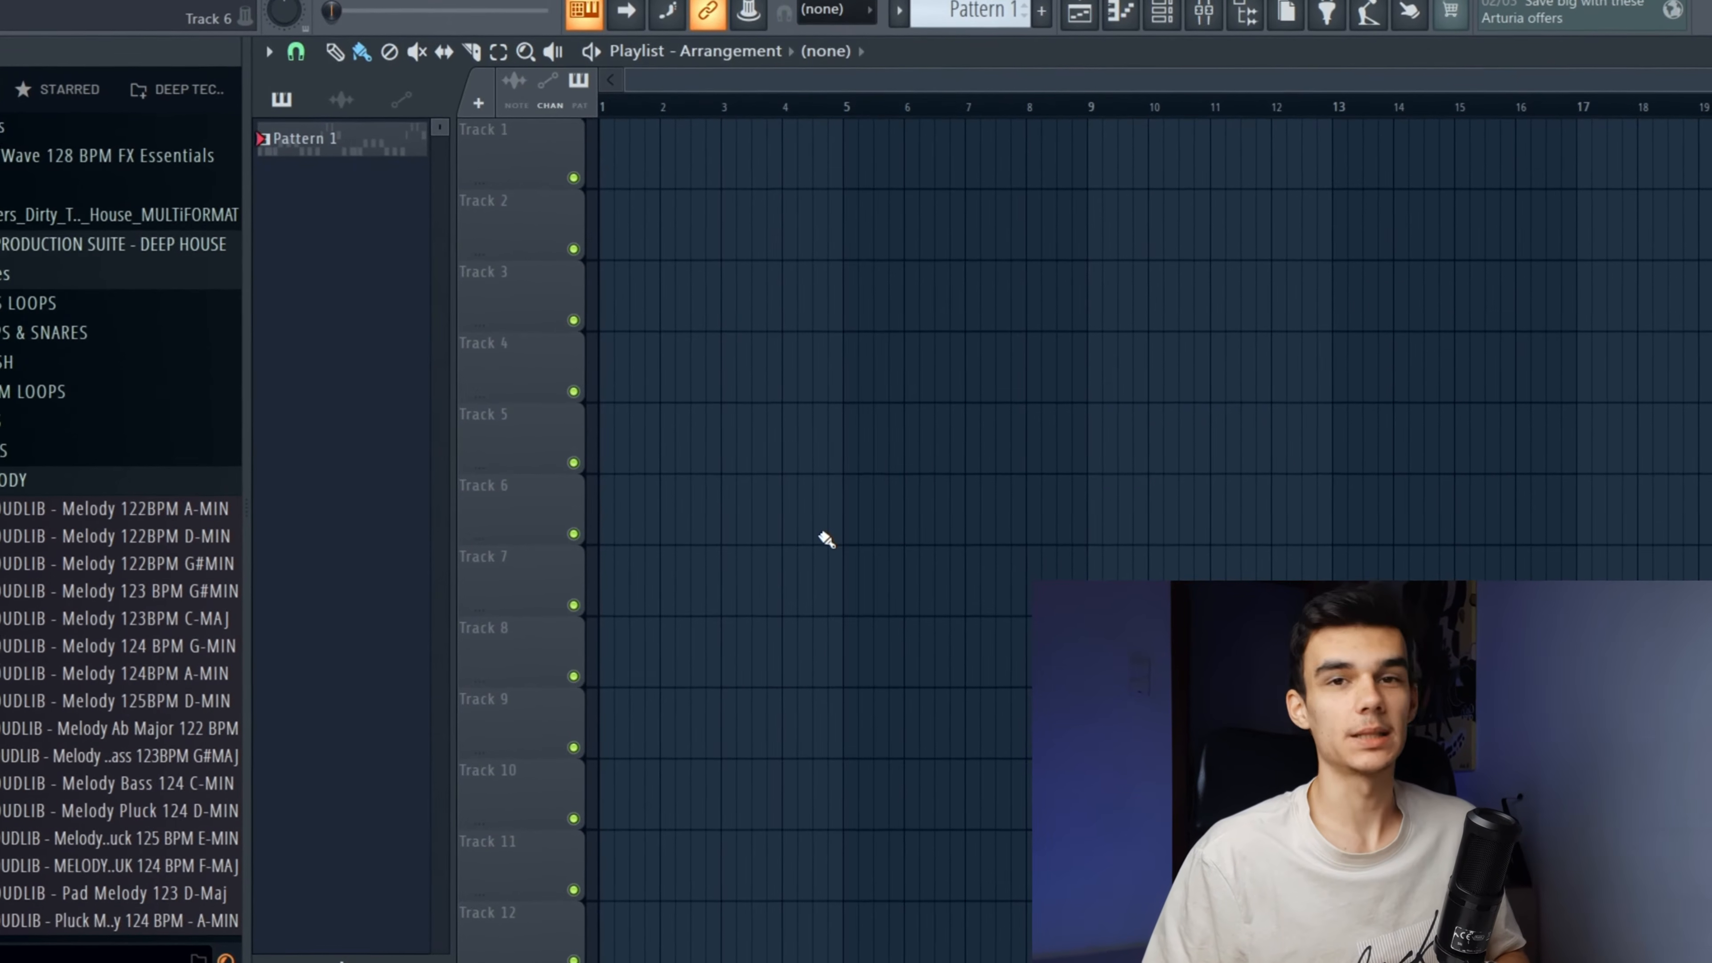
Open the Serum piano roll and, during playback, raise the last three notes of bar 1, placing the first two on C#5
{"action": "left_click", "coordinate": [1127, 14]}
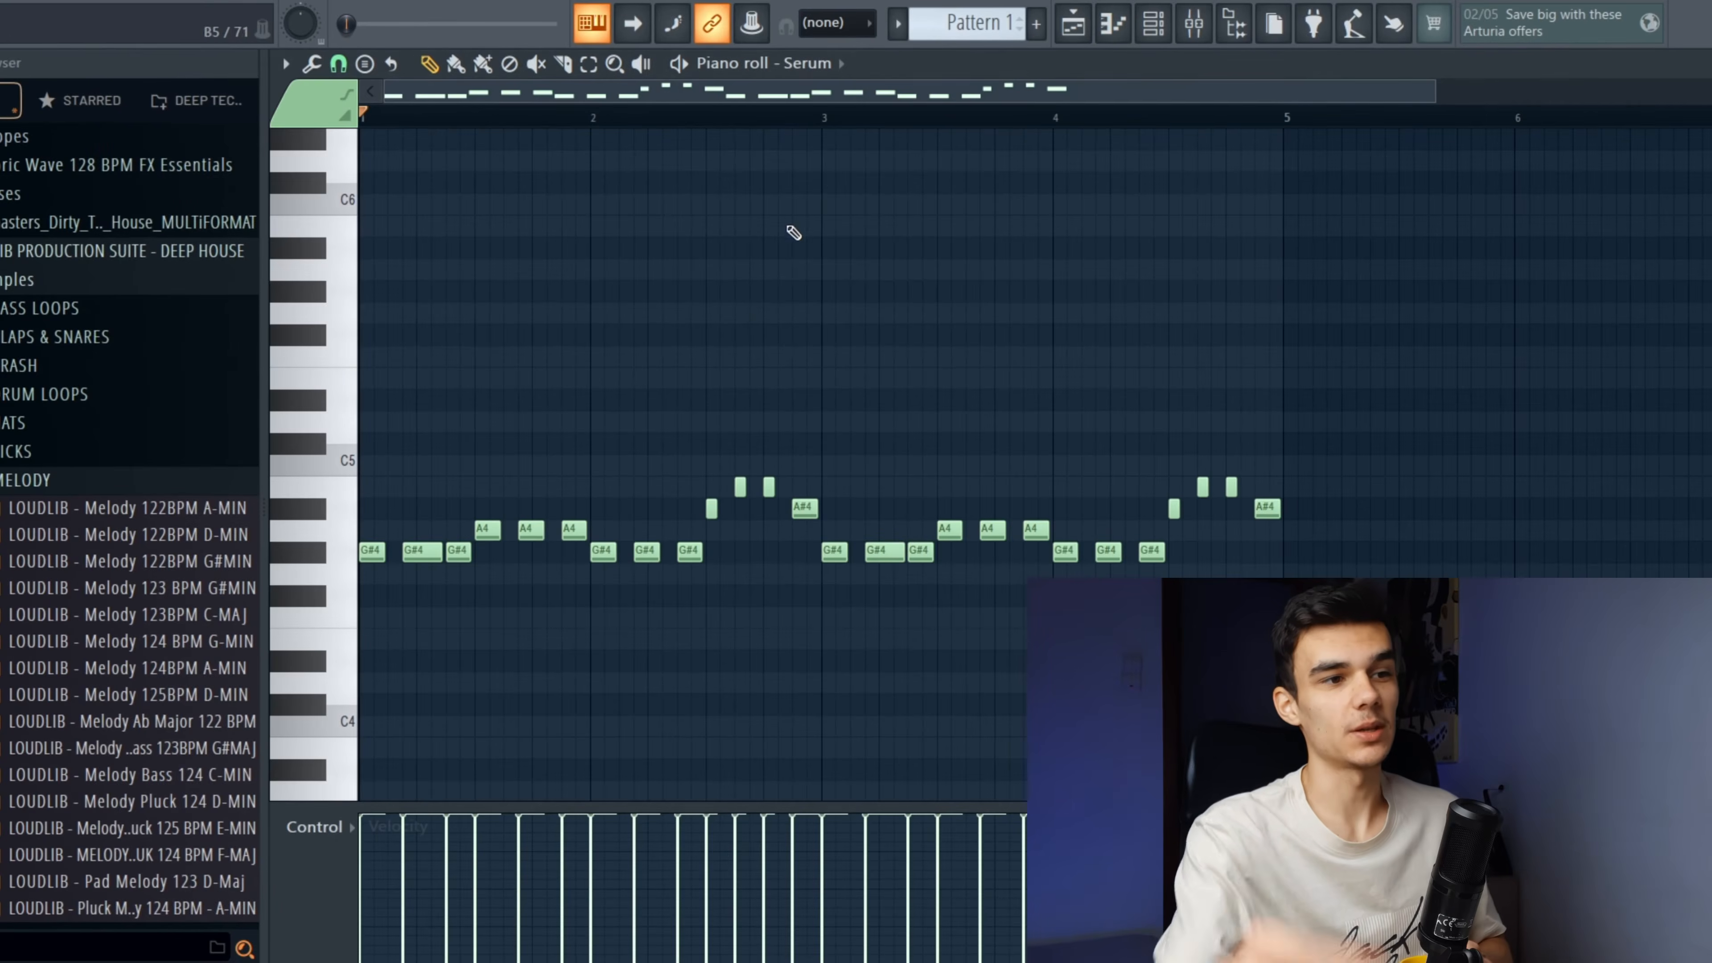
{"action": "key", "text": "space"}
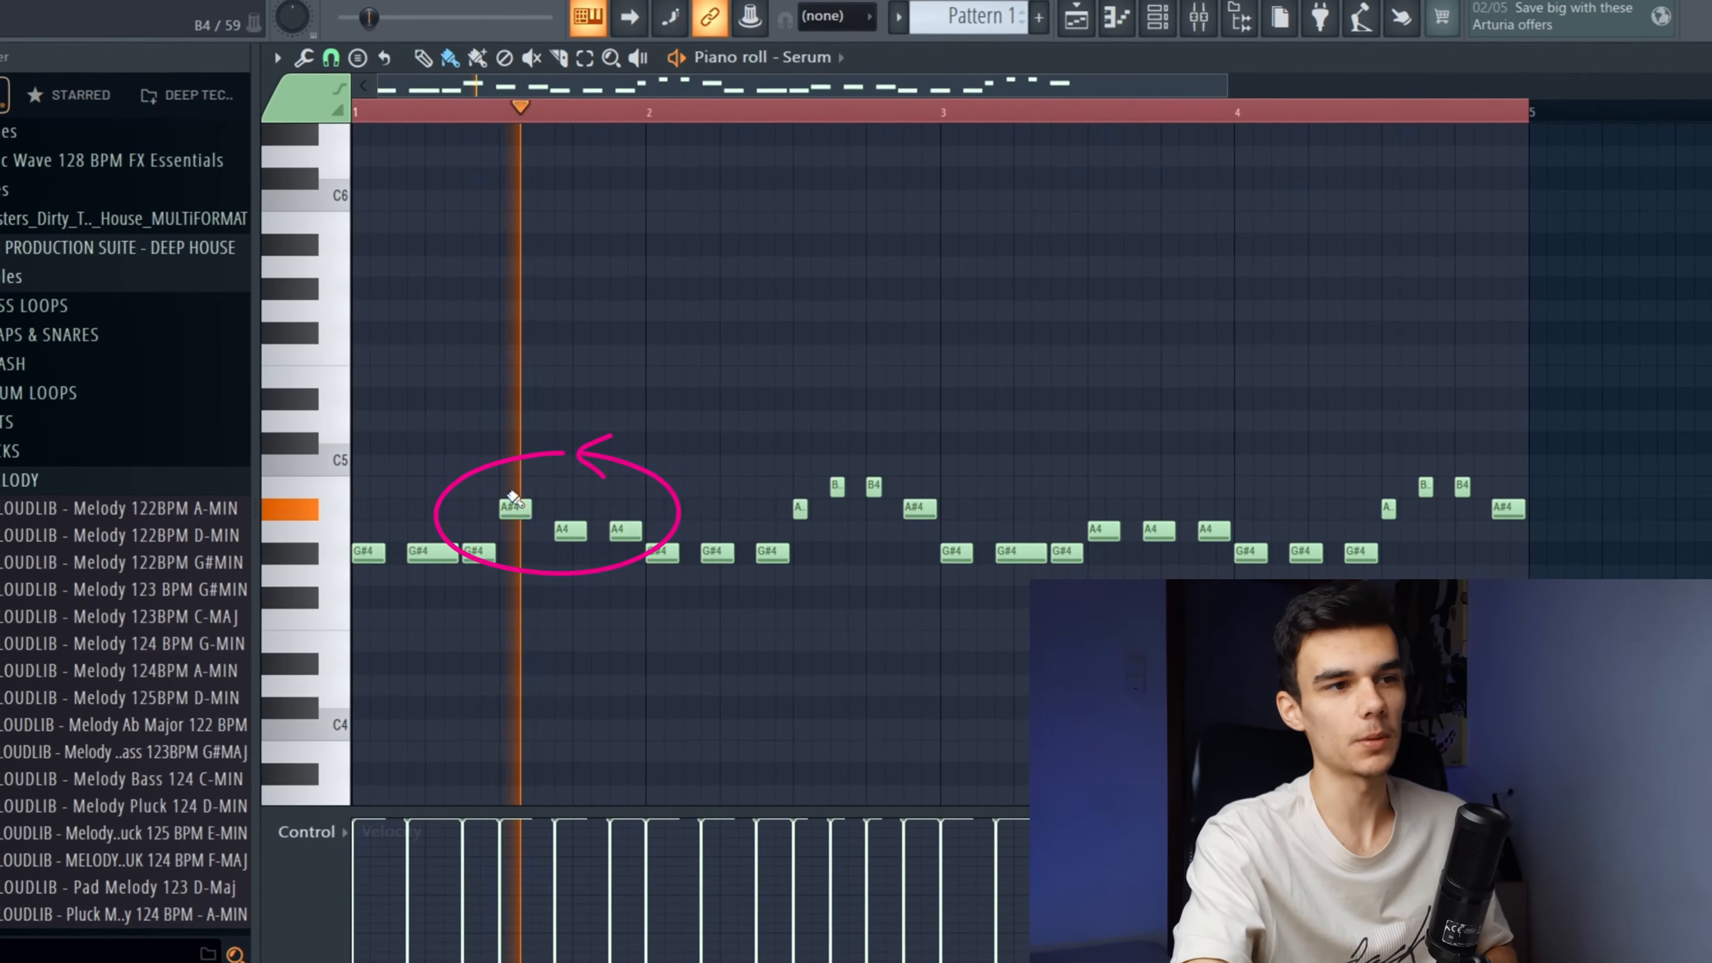
{"action": "left_click_drag", "start_coordinate": [510, 498], "coordinate": [510, 432]}
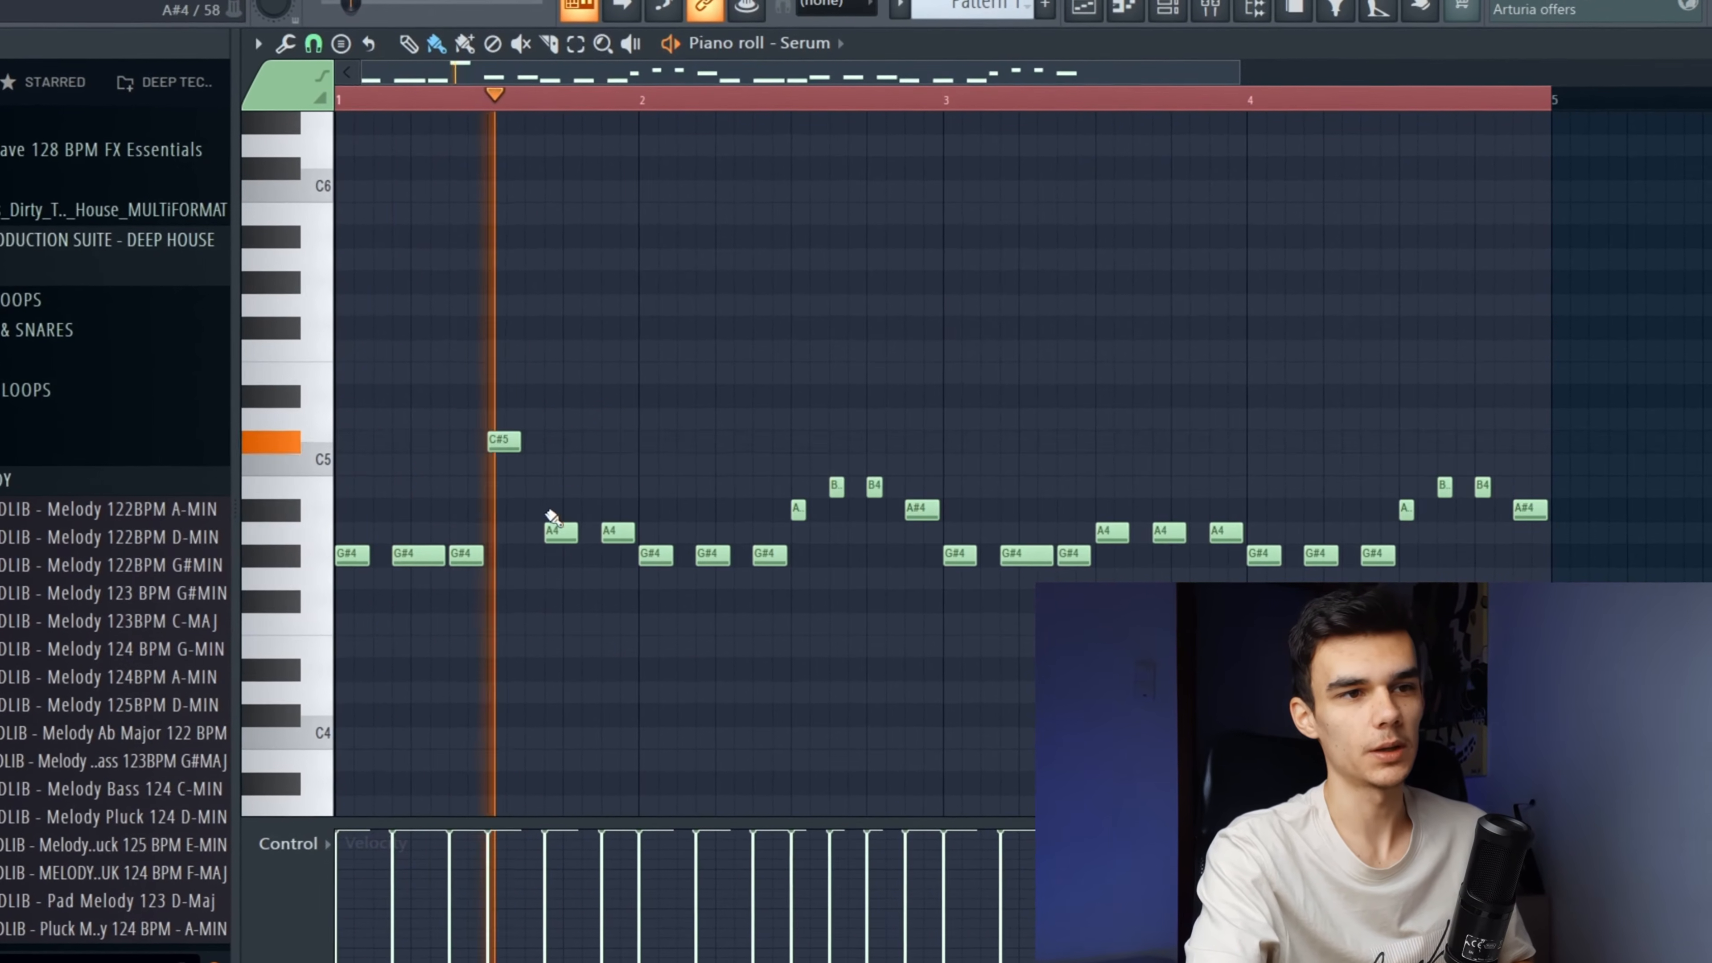
{"action": "left_click_drag", "start_coordinate": [554, 541], "coordinate": [555, 449]}
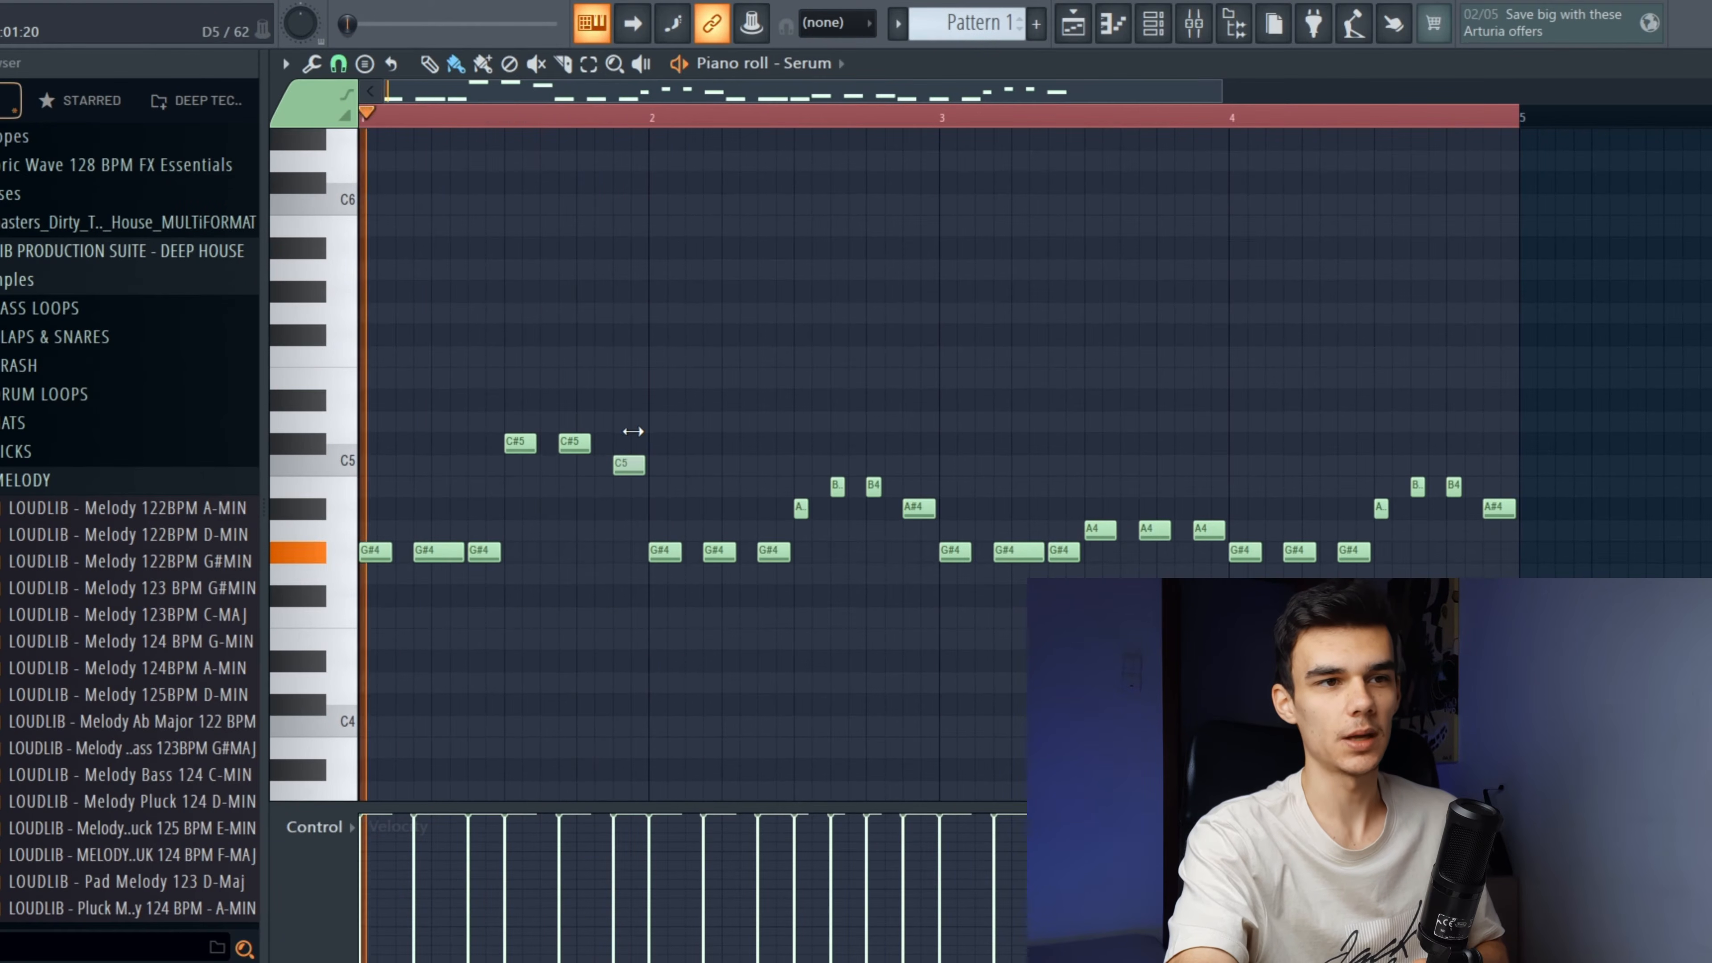
{"action": "left_click_drag", "start_coordinate": [628, 464], "coordinate": [618, 422]}
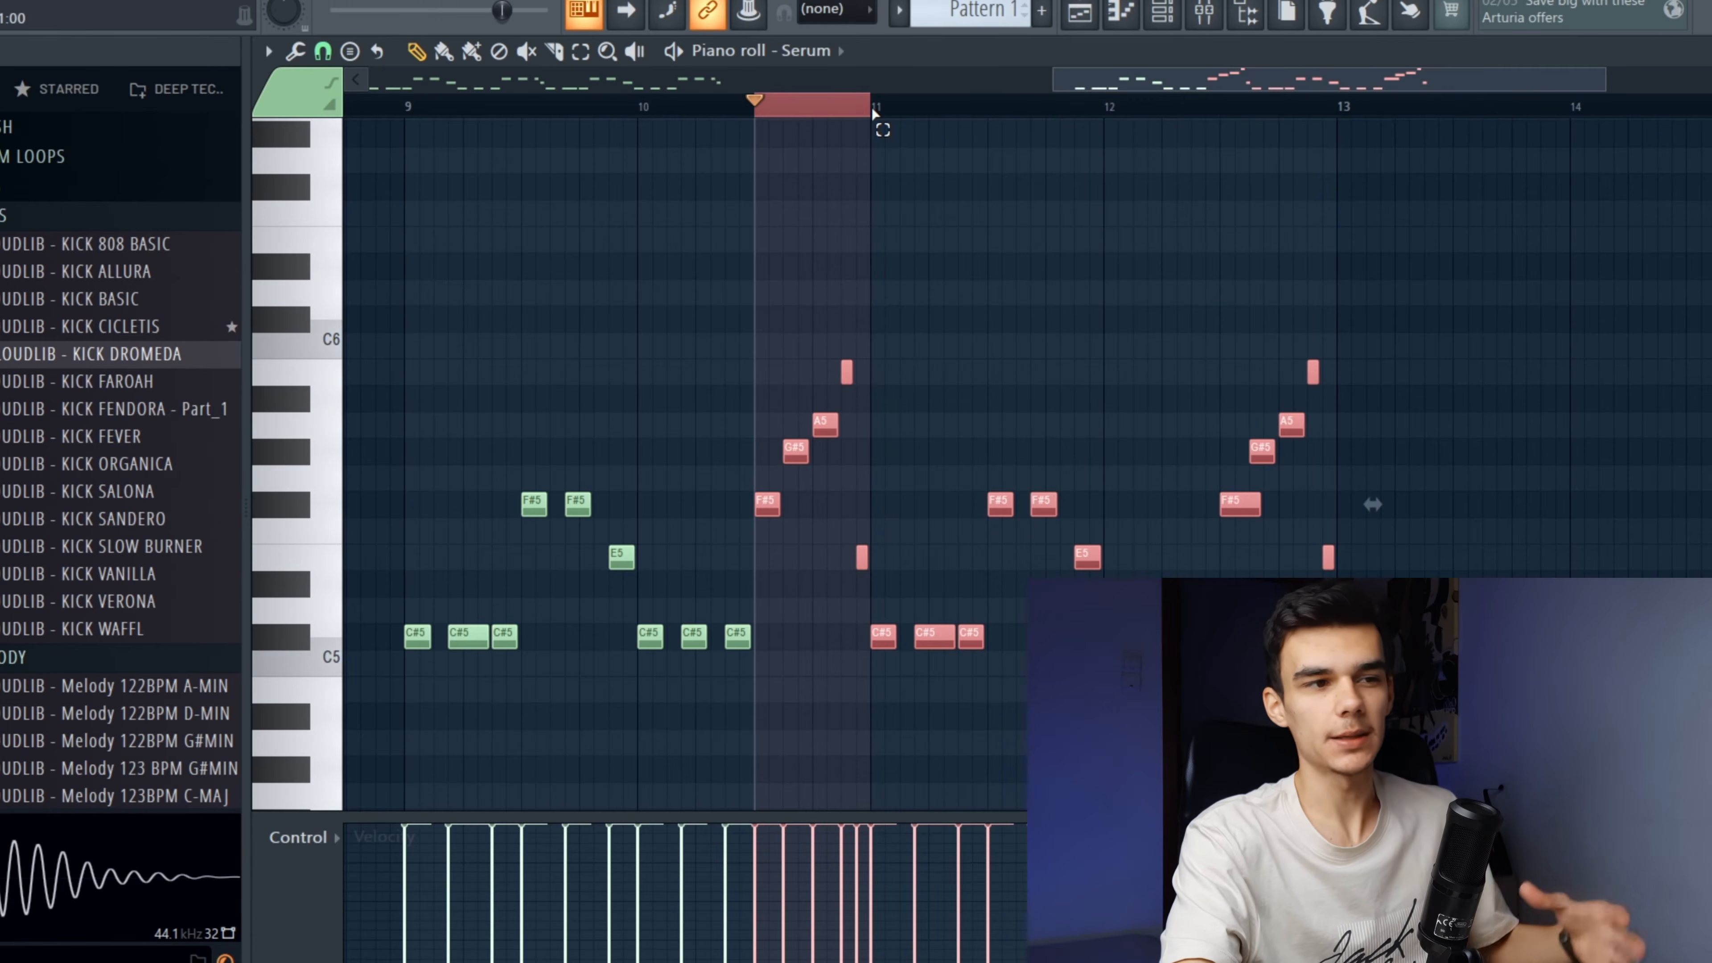
Play back the ascending run in the selected second half of bar 10
{"action": "scroll", "coordinate": [814, 353], "scroll_direction": "up", "scroll_amount": 4}
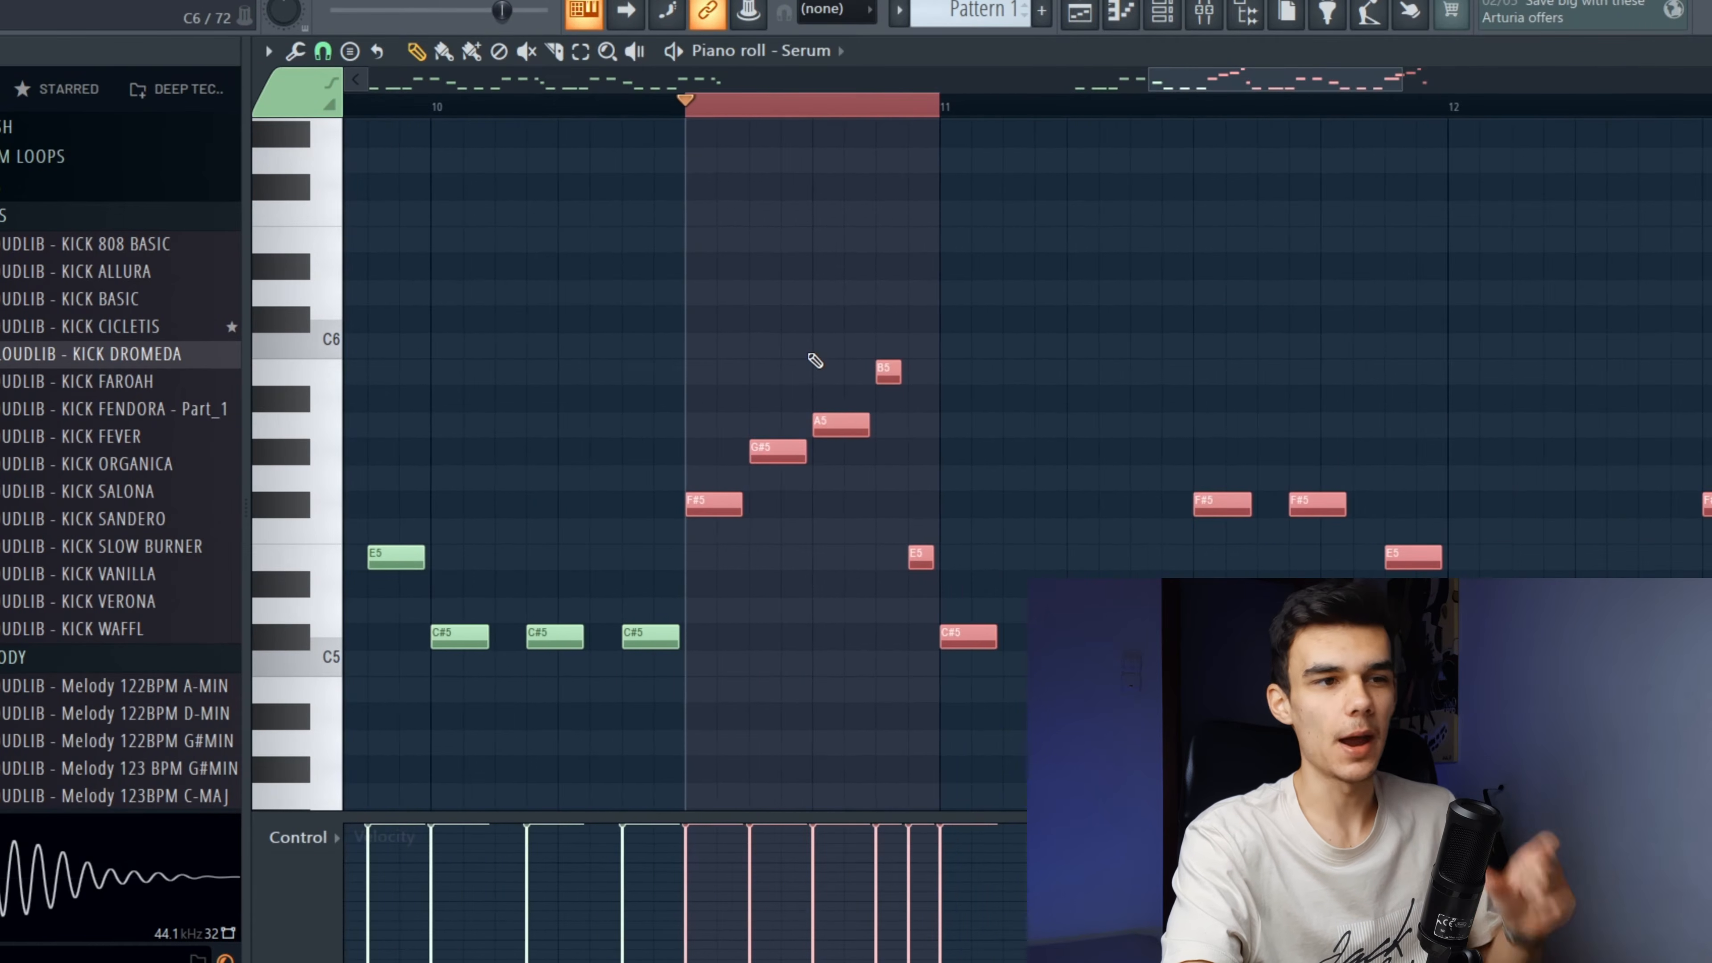
{"action": "key", "text": "space"}
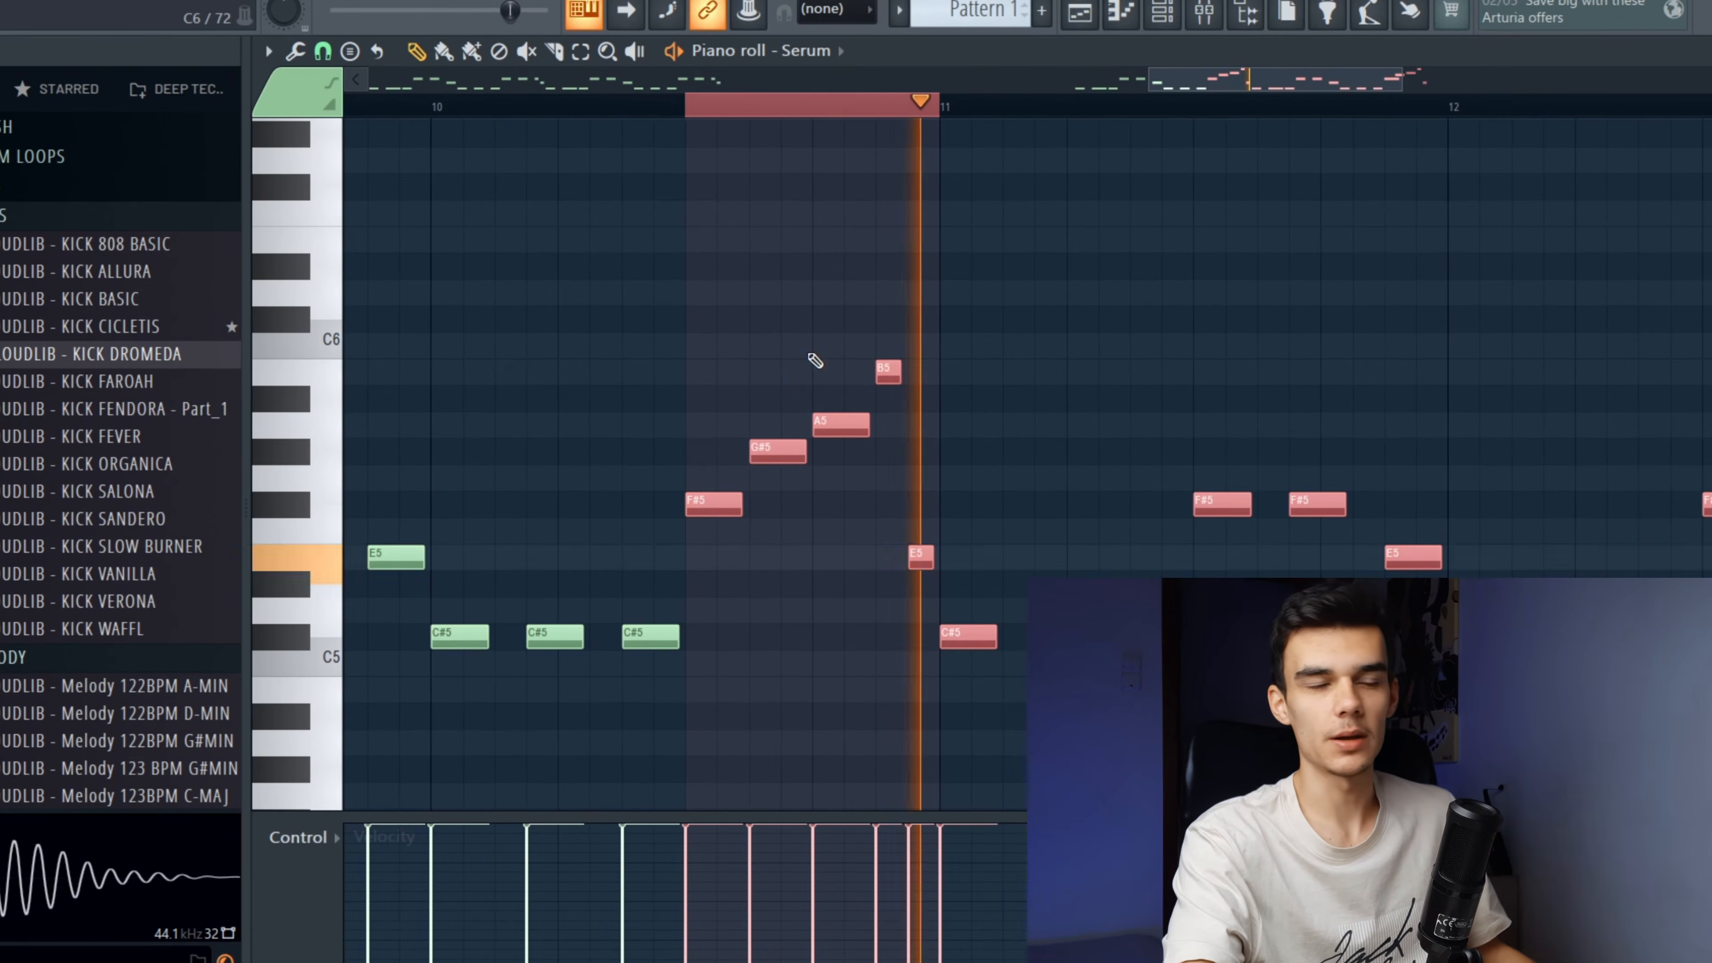
{"action": "key", "text": "space"}
{"action": "scroll", "coordinate": [816, 361], "scroll_direction": "down", "scroll_amount": 4}
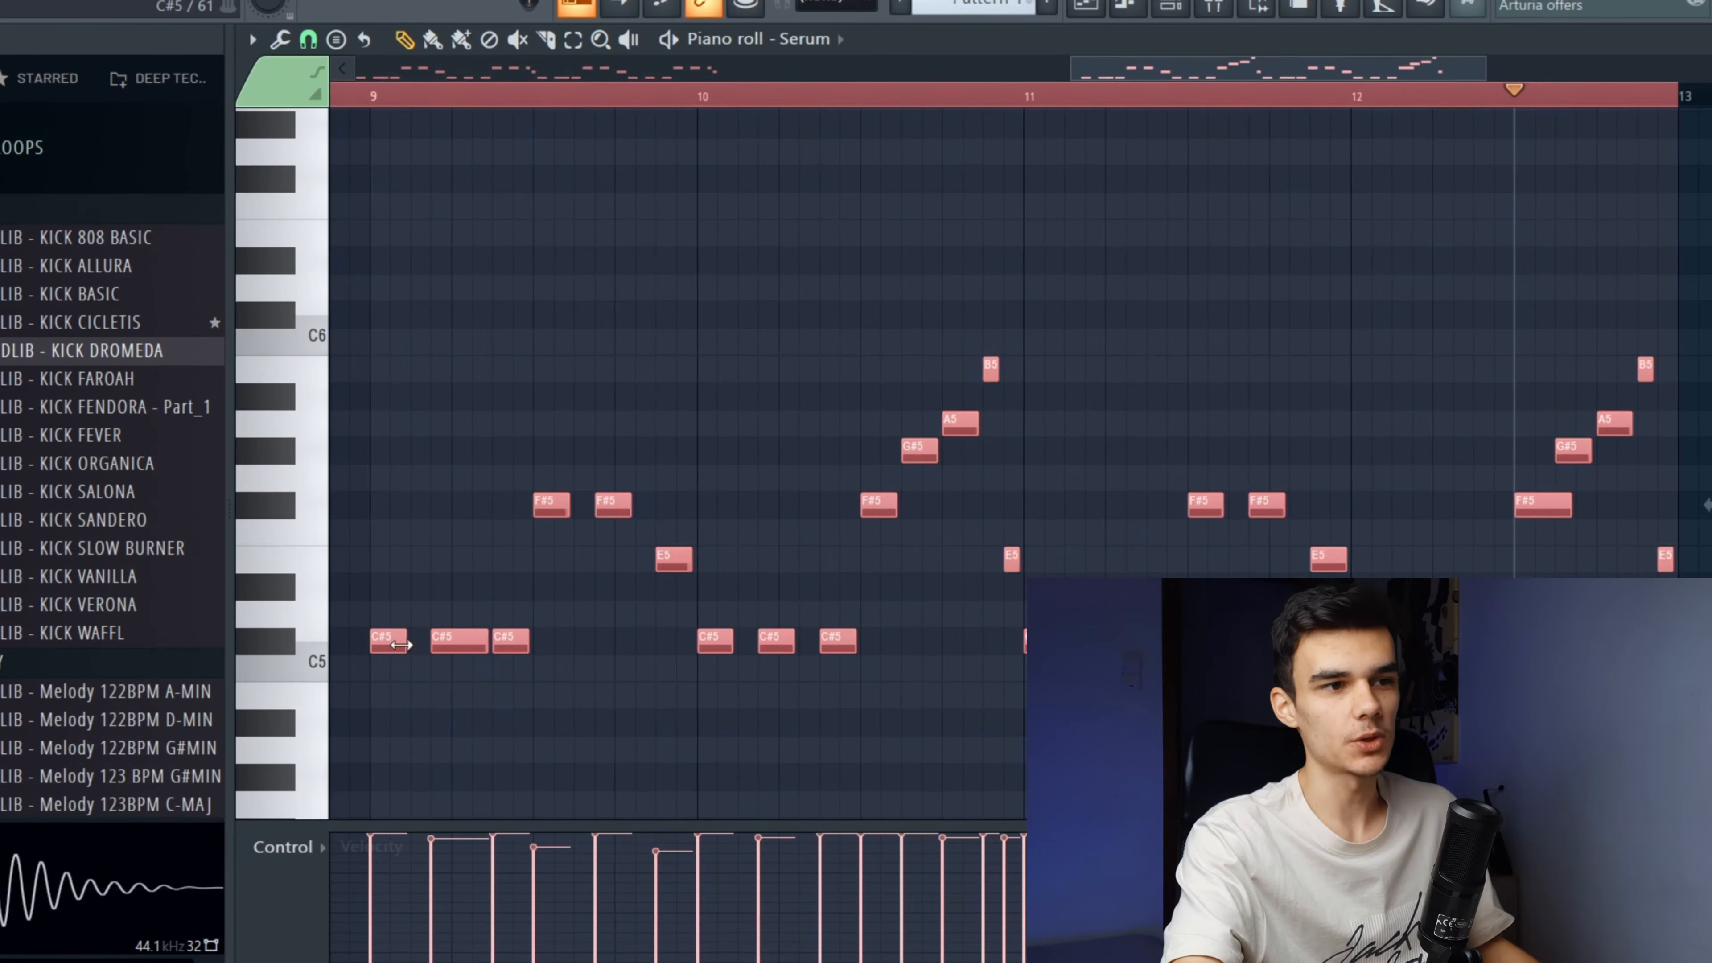
Choose a finer snap setting and shorten all the selected melody notes together
{"action": "scroll", "coordinate": [401, 645], "scroll_direction": "up", "scroll_amount": 4}
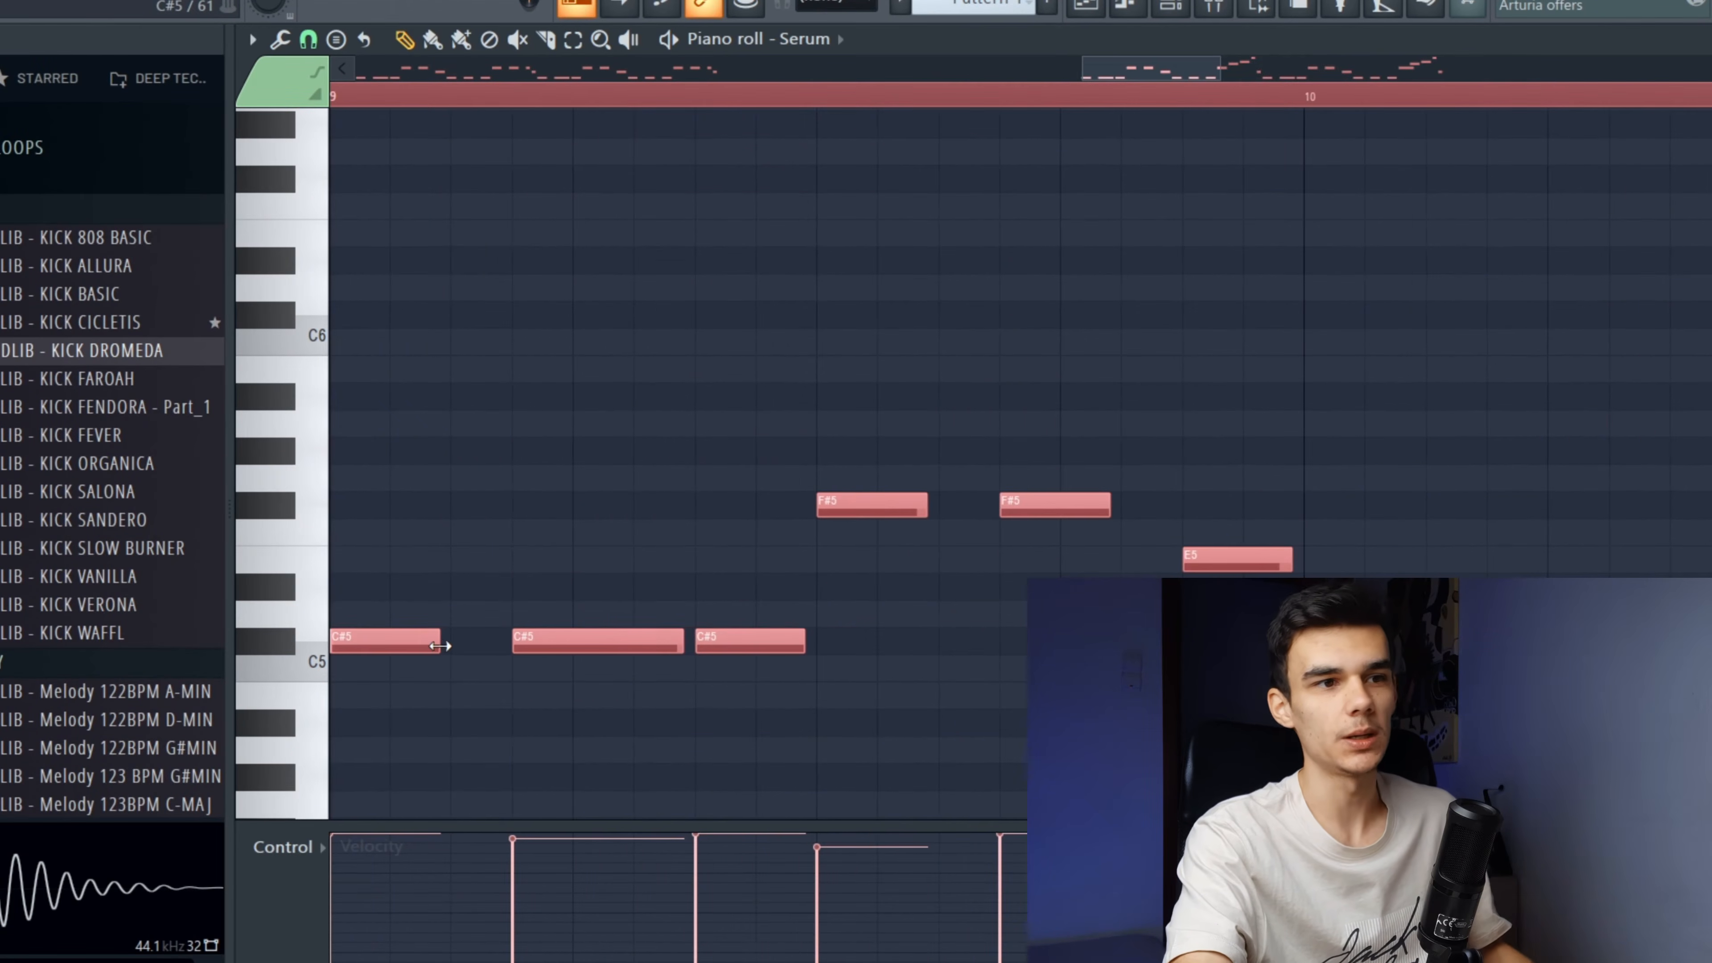
{"action": "scroll", "coordinate": [340, 653], "scroll_direction": "left", "scroll_amount": 3}
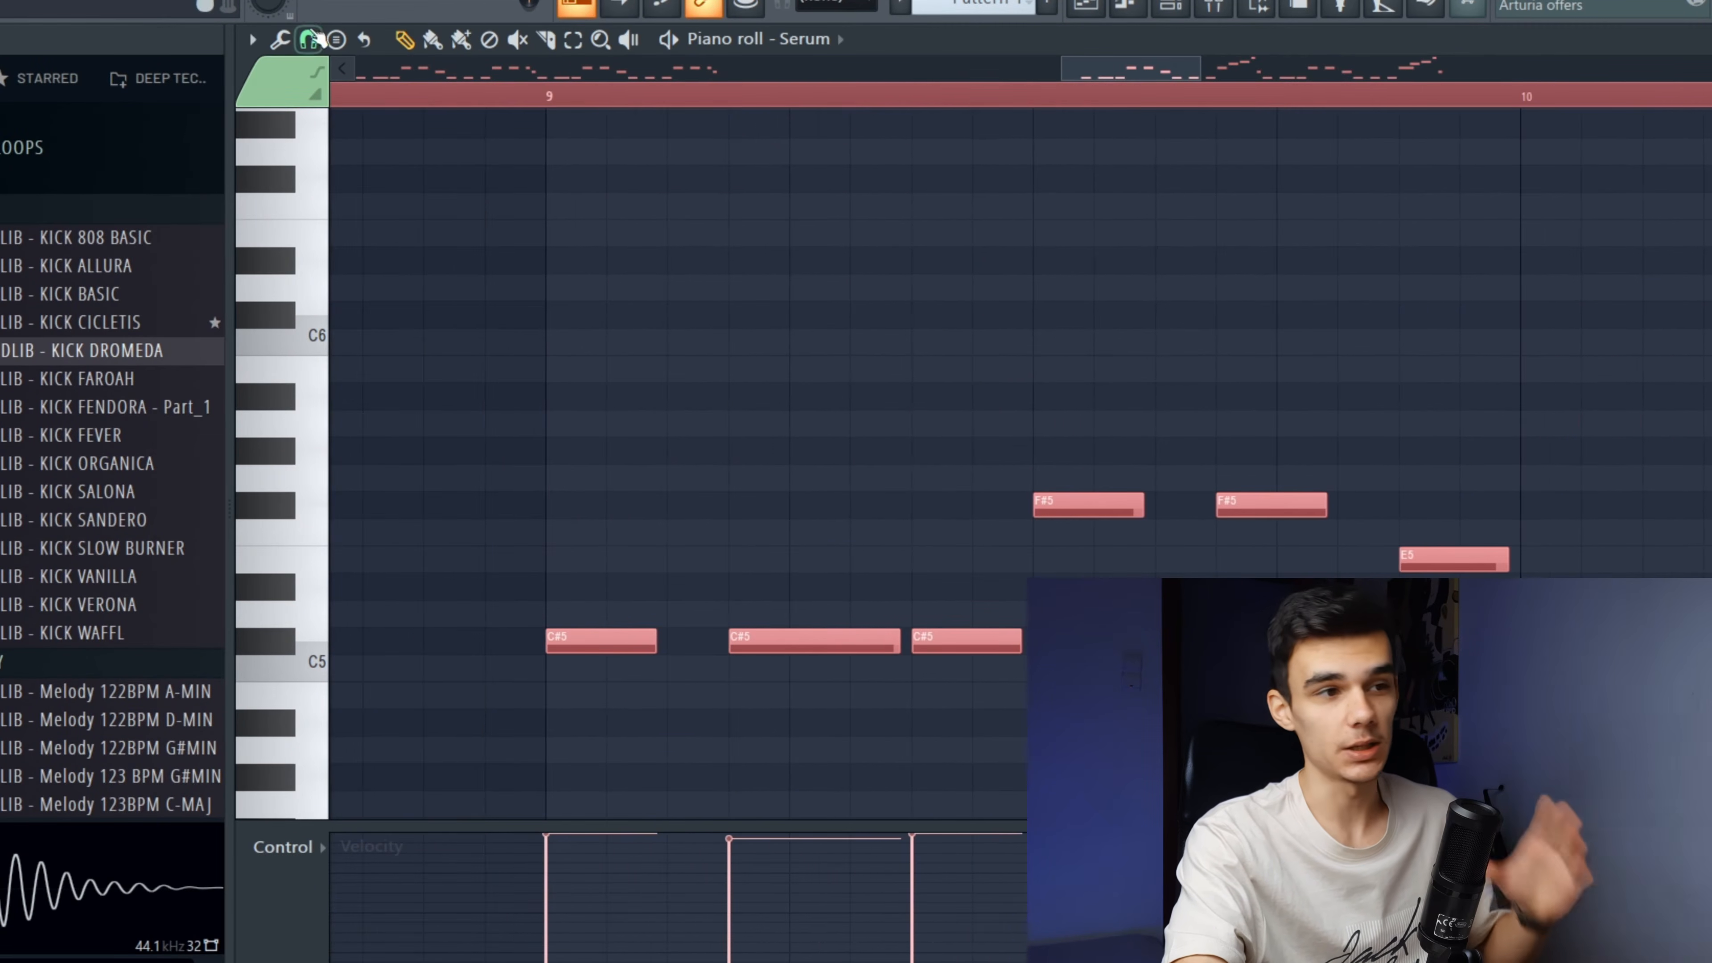
{"action": "left_click", "coordinate": [317, 38]}
{"action": "left_click", "coordinate": [344, 173]}
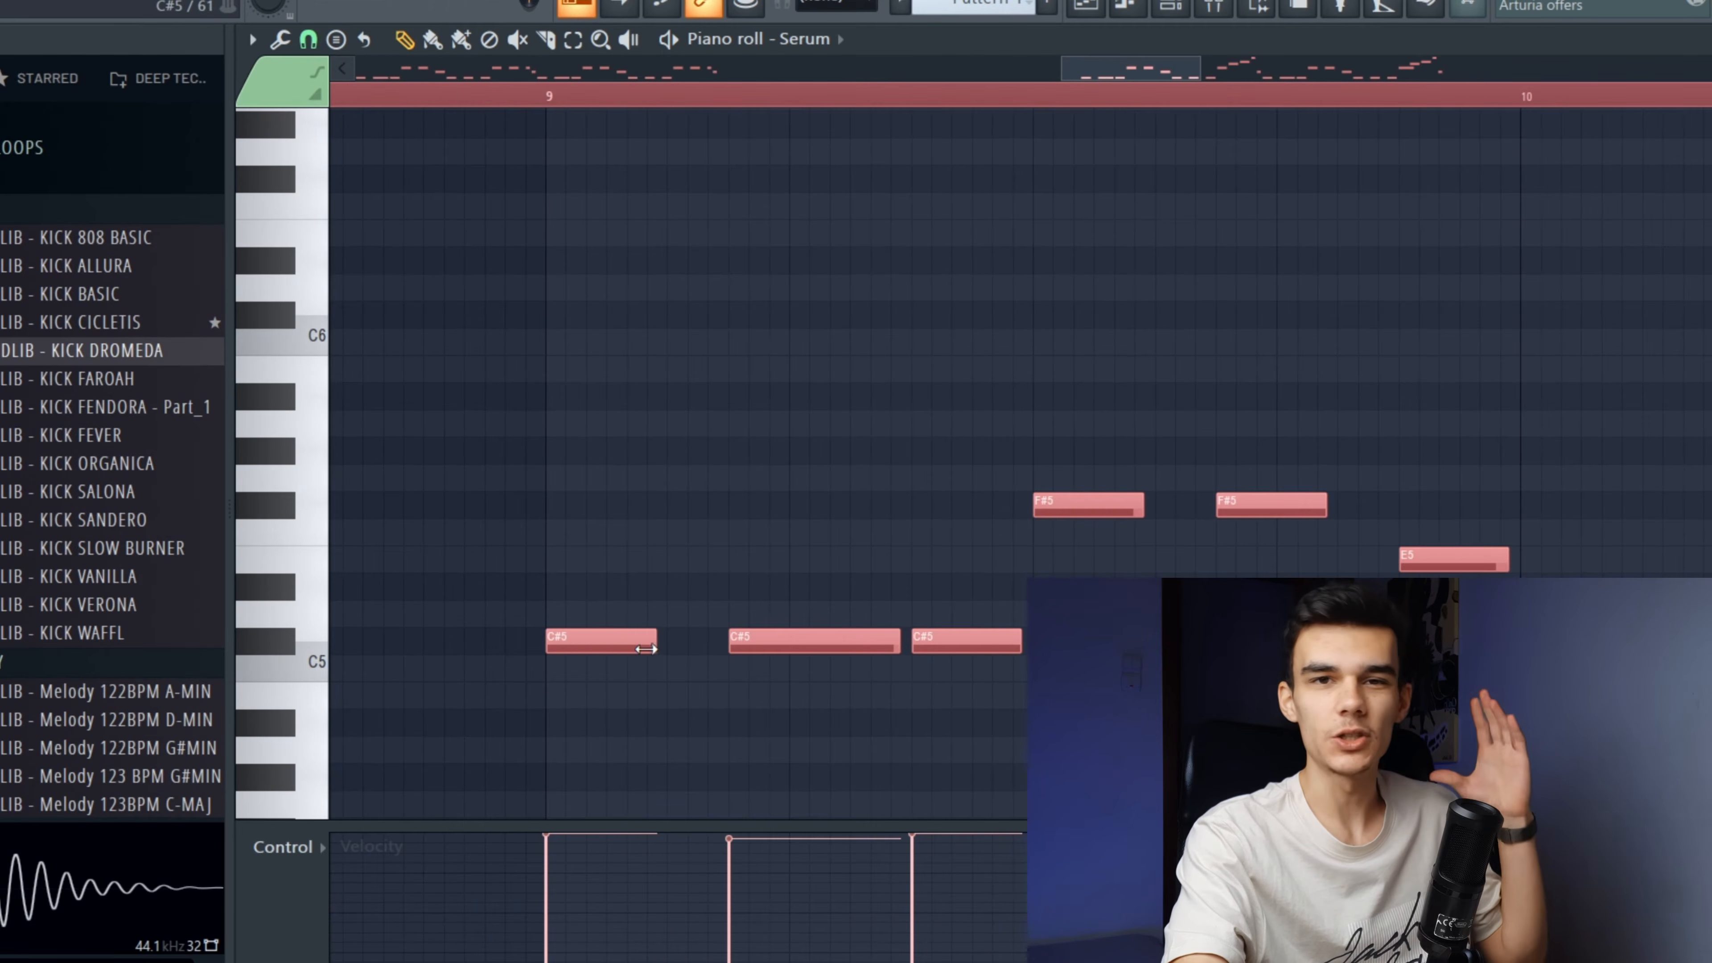
{"action": "left_click_drag", "start_coordinate": [646, 649], "coordinate": [600, 649]}
{"action": "scroll", "coordinate": [640, 638], "scroll_direction": "down", "scroll_amount": 3}
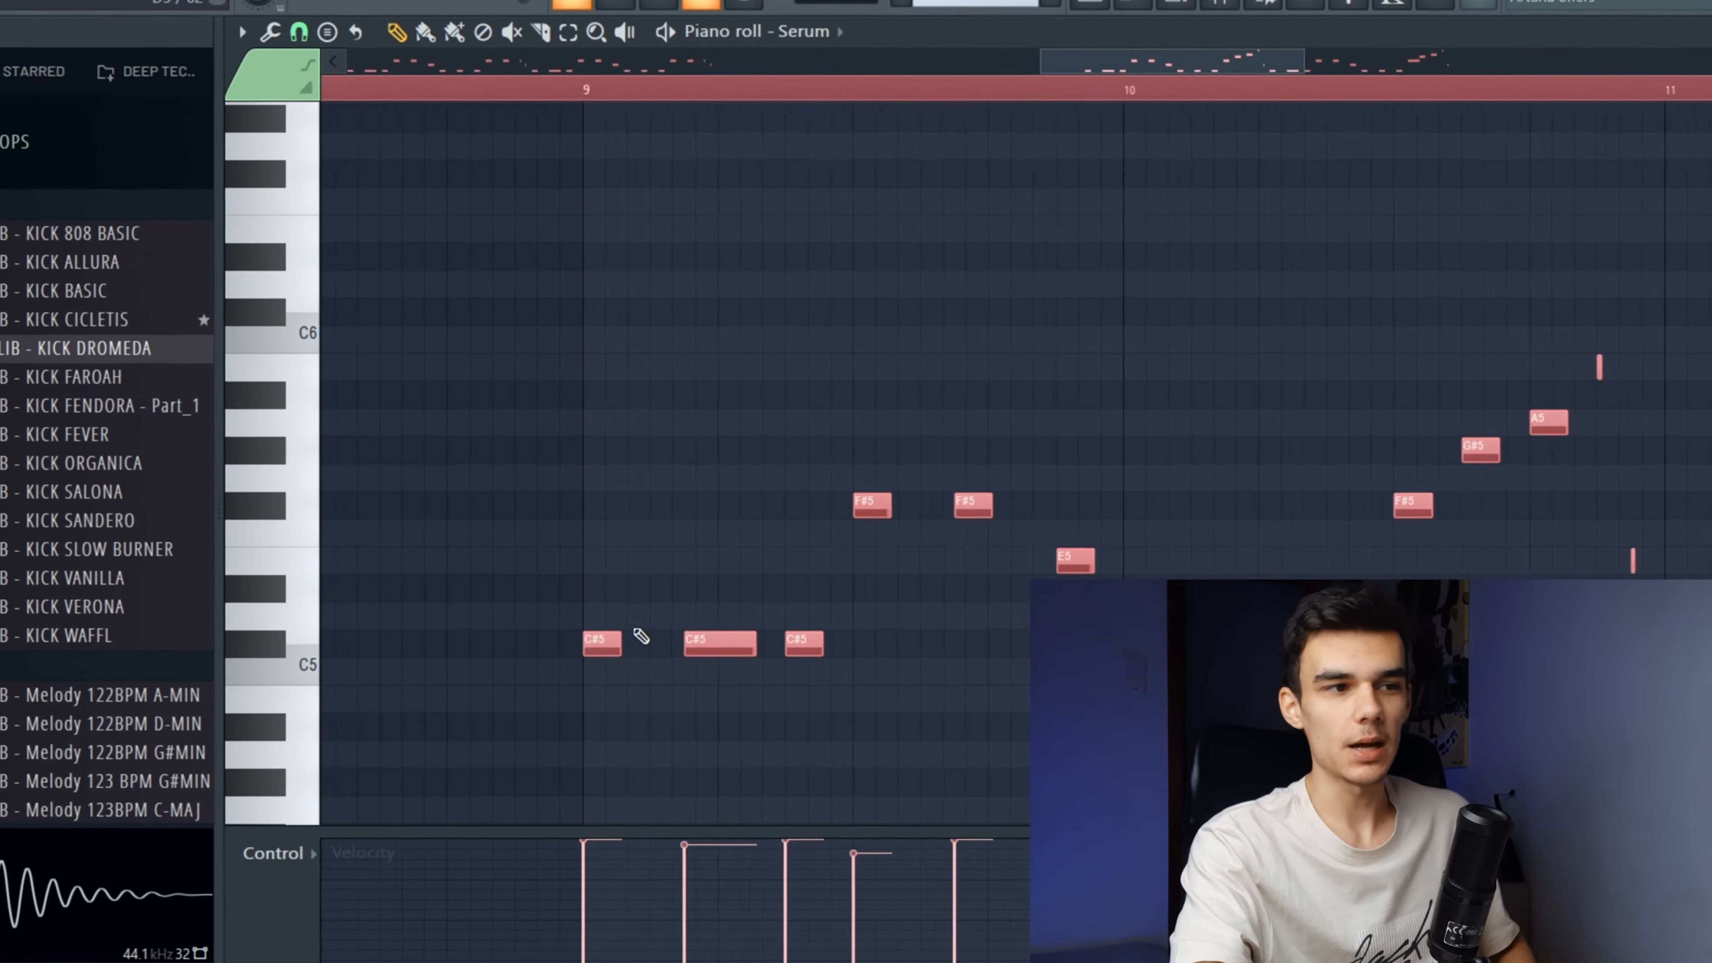
Deselect the melody and individually shorten the two F#5 notes in bar 9
{"action": "scroll", "coordinate": [640, 638], "scroll_direction": "down", "scroll_amount": 3}
{"action": "scroll", "coordinate": [655, 637], "scroll_direction": "up", "scroll_amount": 3}
{"action": "left_click_drag", "start_coordinate": [577, 651], "coordinate": [574, 655]}
{"action": "left_click_drag", "start_coordinate": [849, 506], "coordinate": [837, 506]}
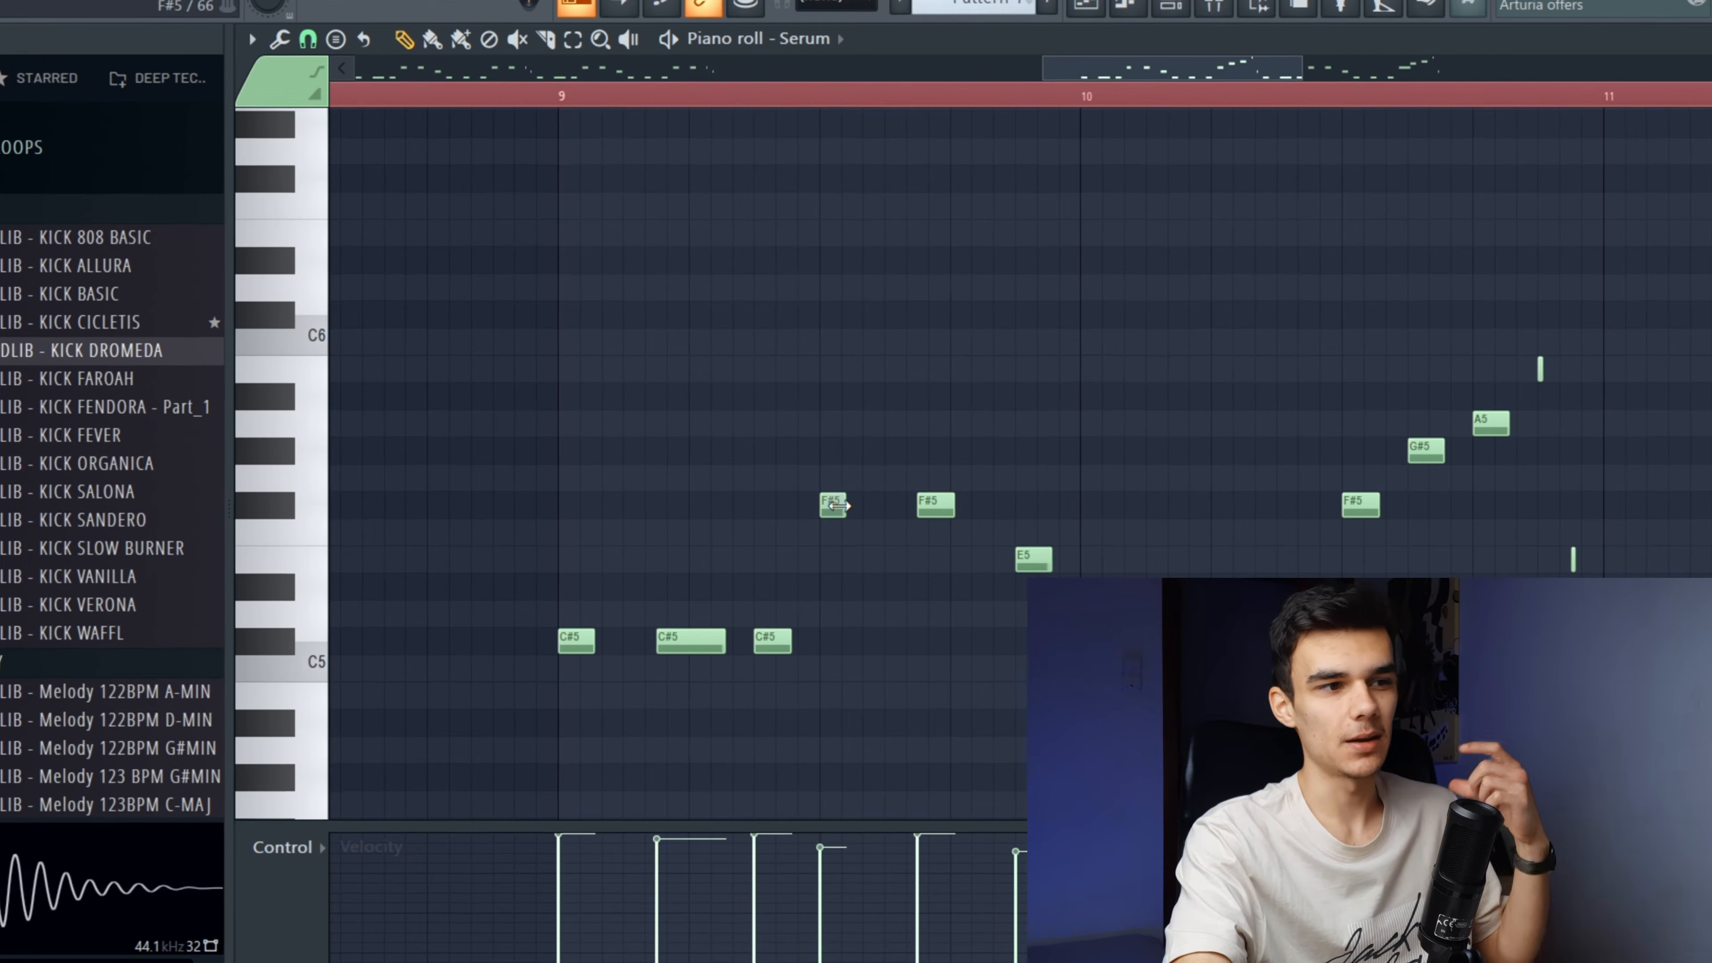
{"action": "left_click_drag", "start_coordinate": [948, 506], "coordinate": [943, 506]}
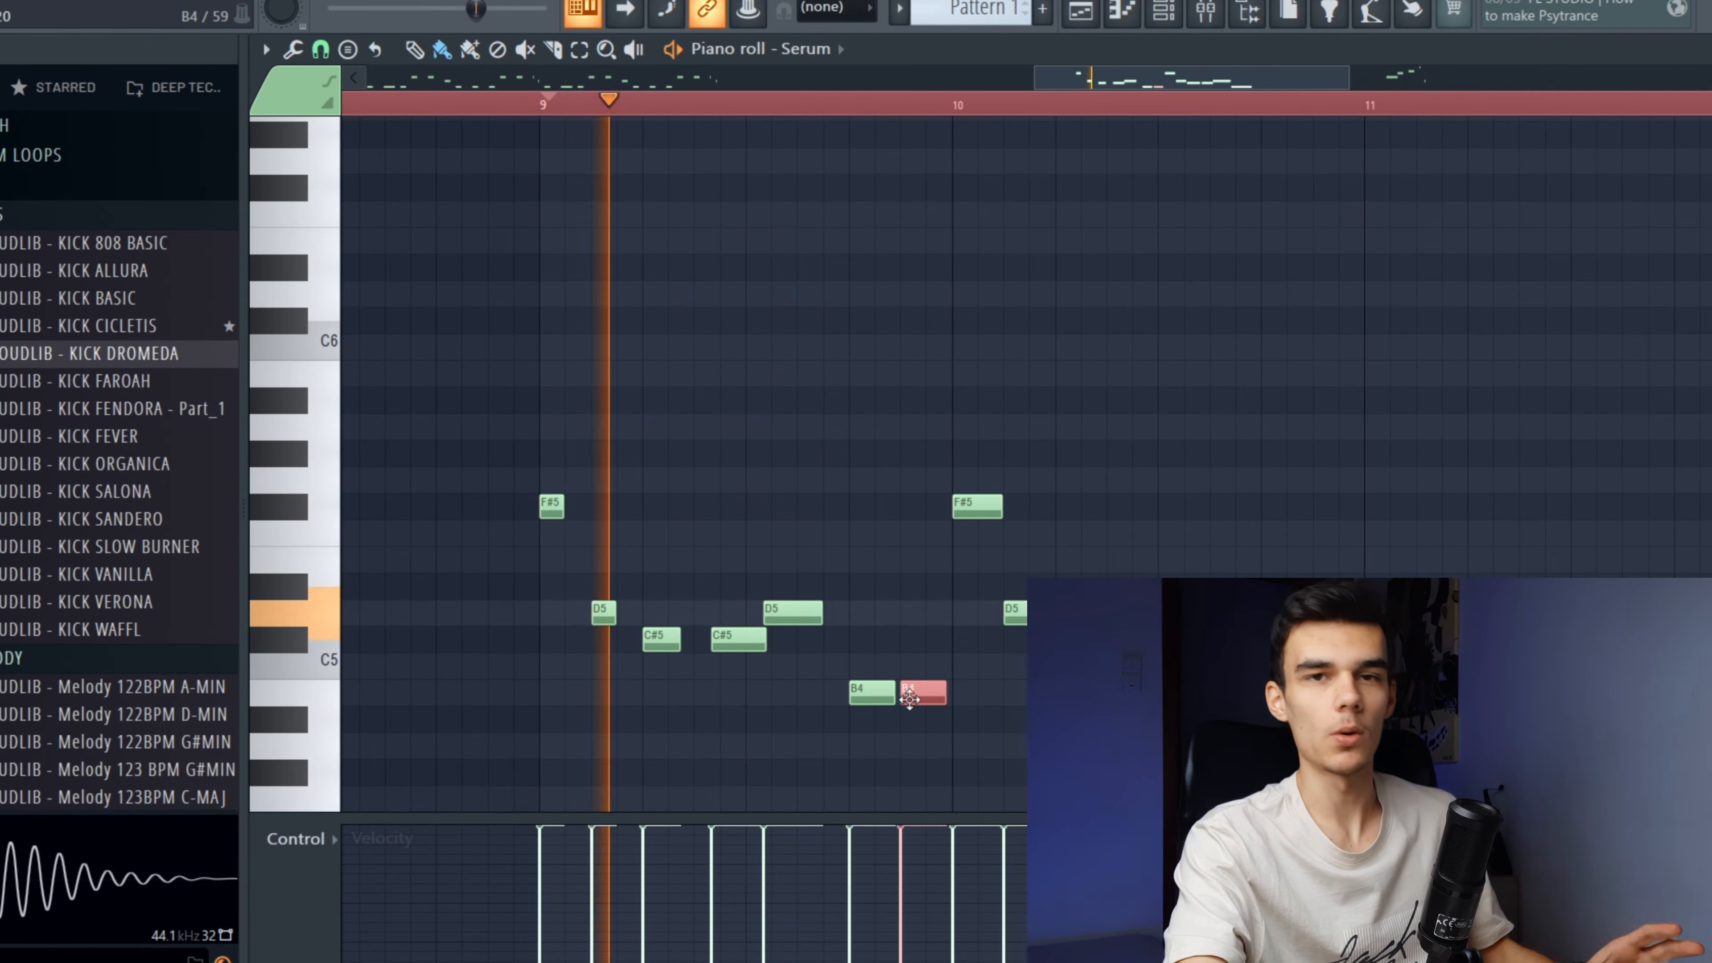
Shorten the last B4 note of bar 9 and add another short B4 right after it
{"action": "mouse_move", "coordinate": [928, 693]}
{"action": "left_mouse_down"}
{"action": "mouse_move", "coordinate": [954, 693]}
{"action": "mouse_move", "coordinate": [914, 702]}
{"action": "left_mouse_up"}
{"action": "key", "text": "space"}
{"action": "left_click", "coordinate": [942, 702]}
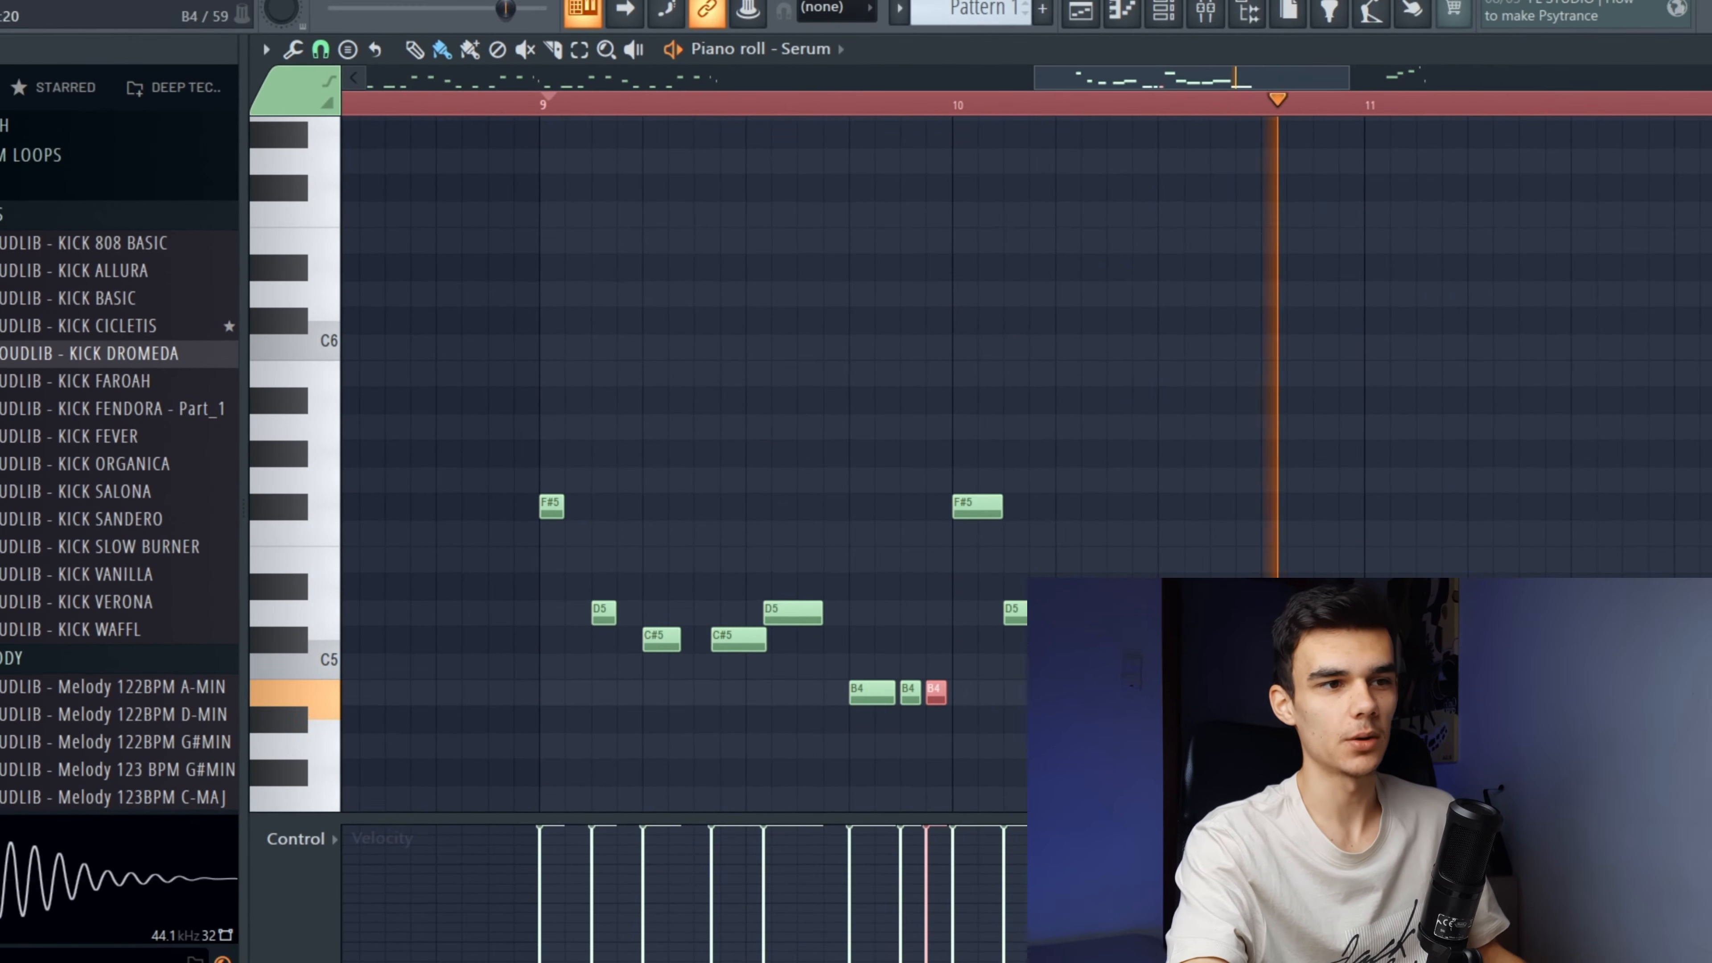
Shorten the F#5 note at the start of bar 10, and shift all the selected melody notes down
{"action": "key", "text": "space"}
{"action": "left_click_drag", "start_coordinate": [1010, 509], "coordinate": [983, 509]}
{"action": "key", "text": "space"}
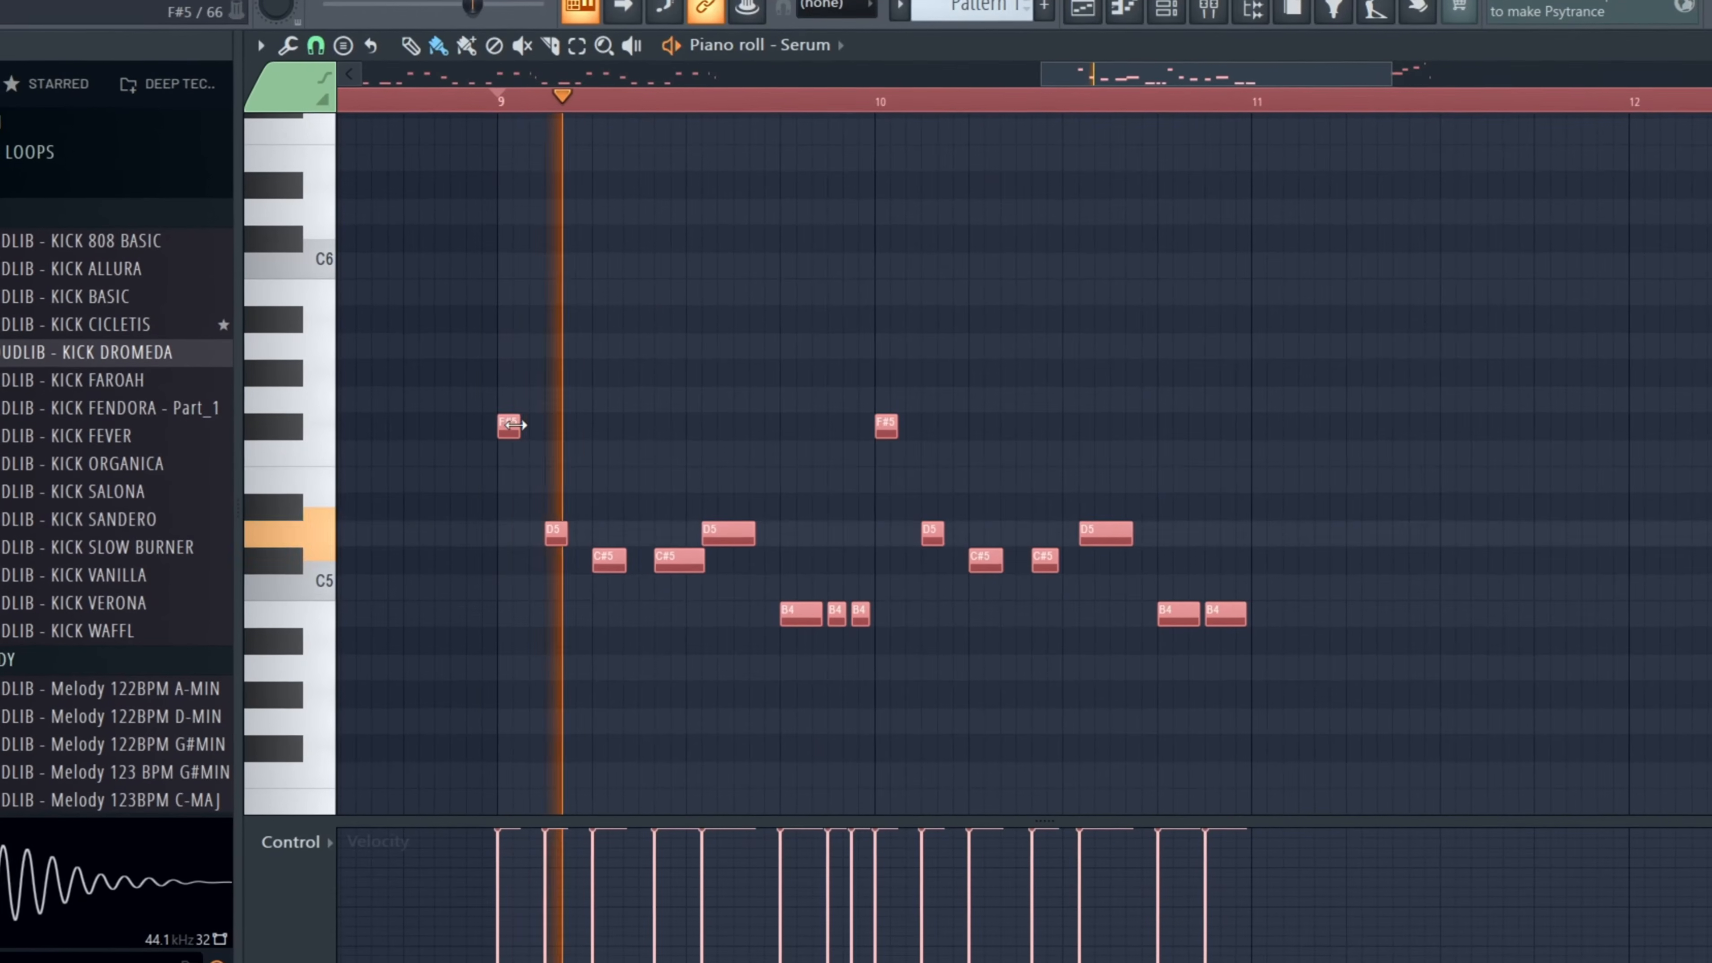
{"action": "left_click_drag", "start_coordinate": [506, 427], "coordinate": [555, 470]}
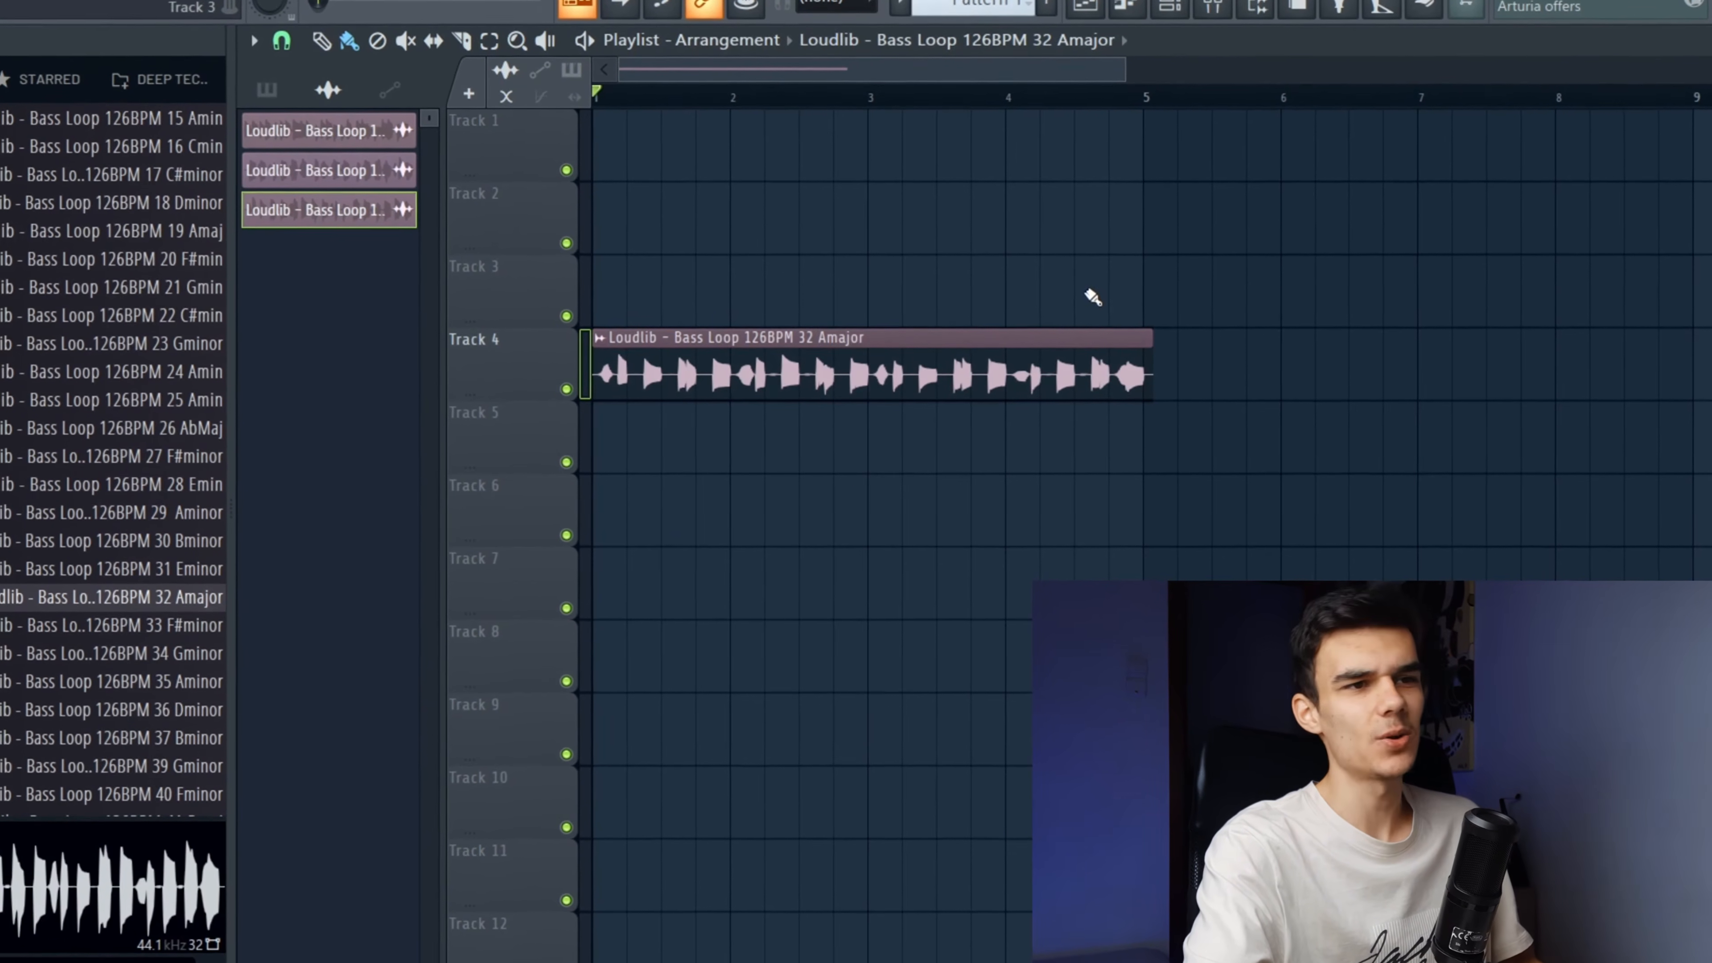
Open Saturn 2 on mixer Insert 2 and adjust the level of Band 2
{"action": "left_click", "coordinate": [1207, 12]}
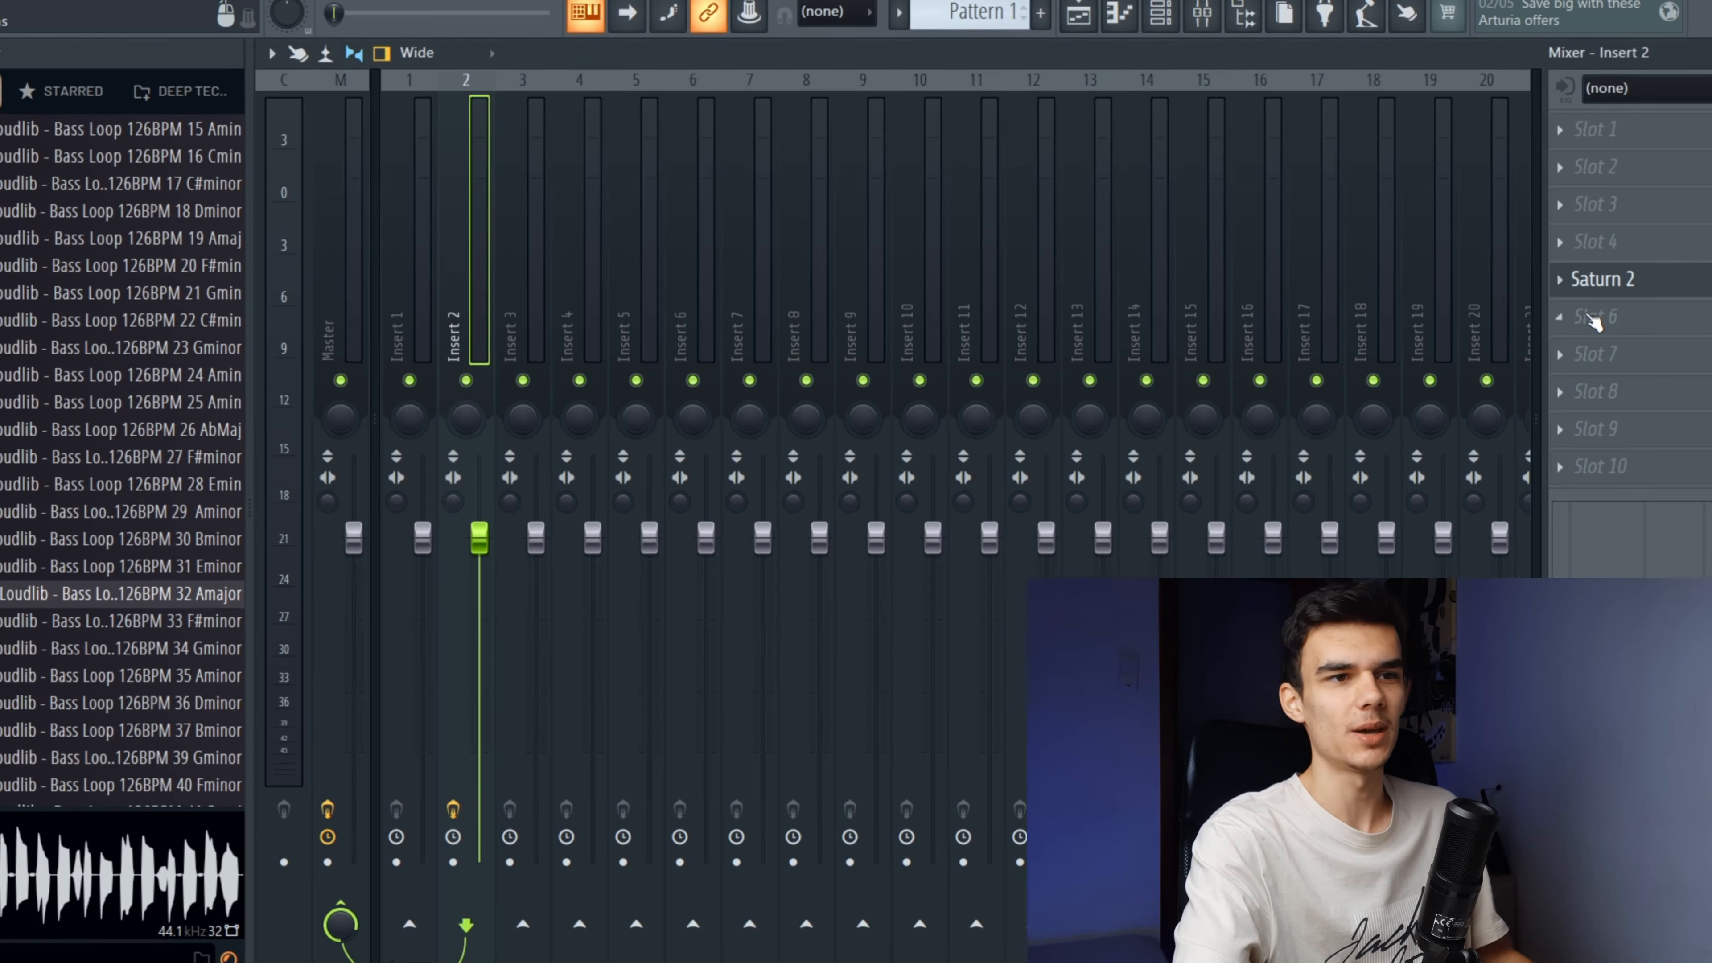
{"action": "left_click", "coordinate": [1631, 281]}
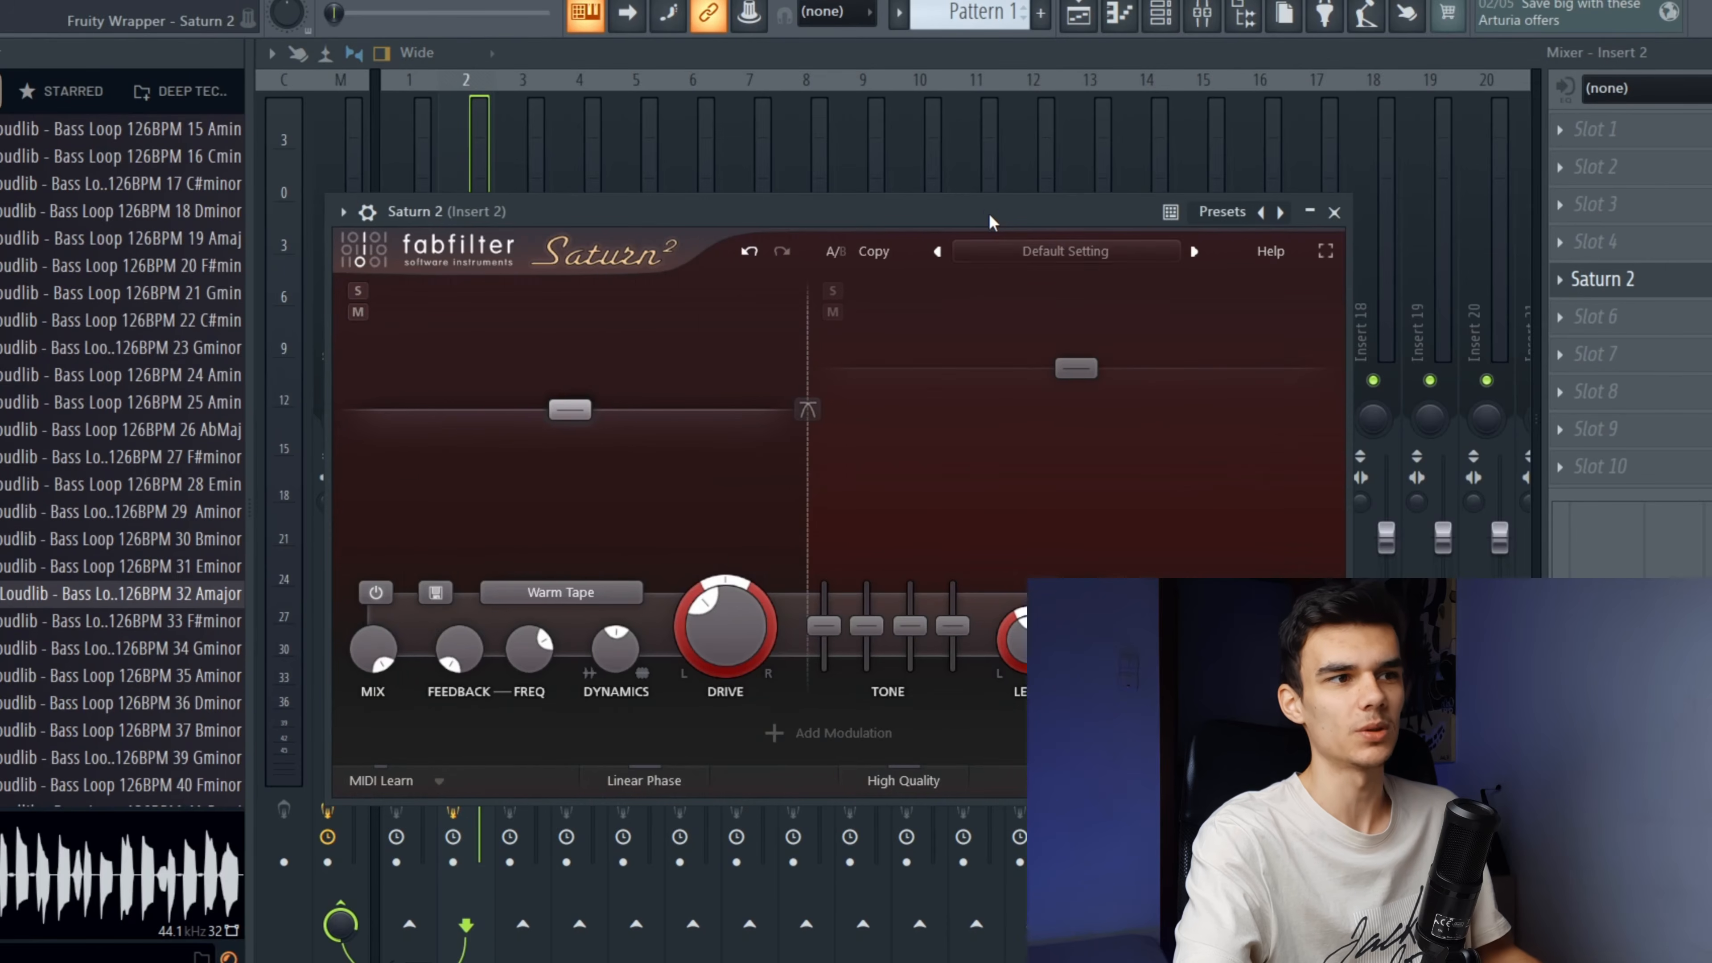
{"action": "left_click_drag", "start_coordinate": [989, 216], "coordinate": [1012, 214]}
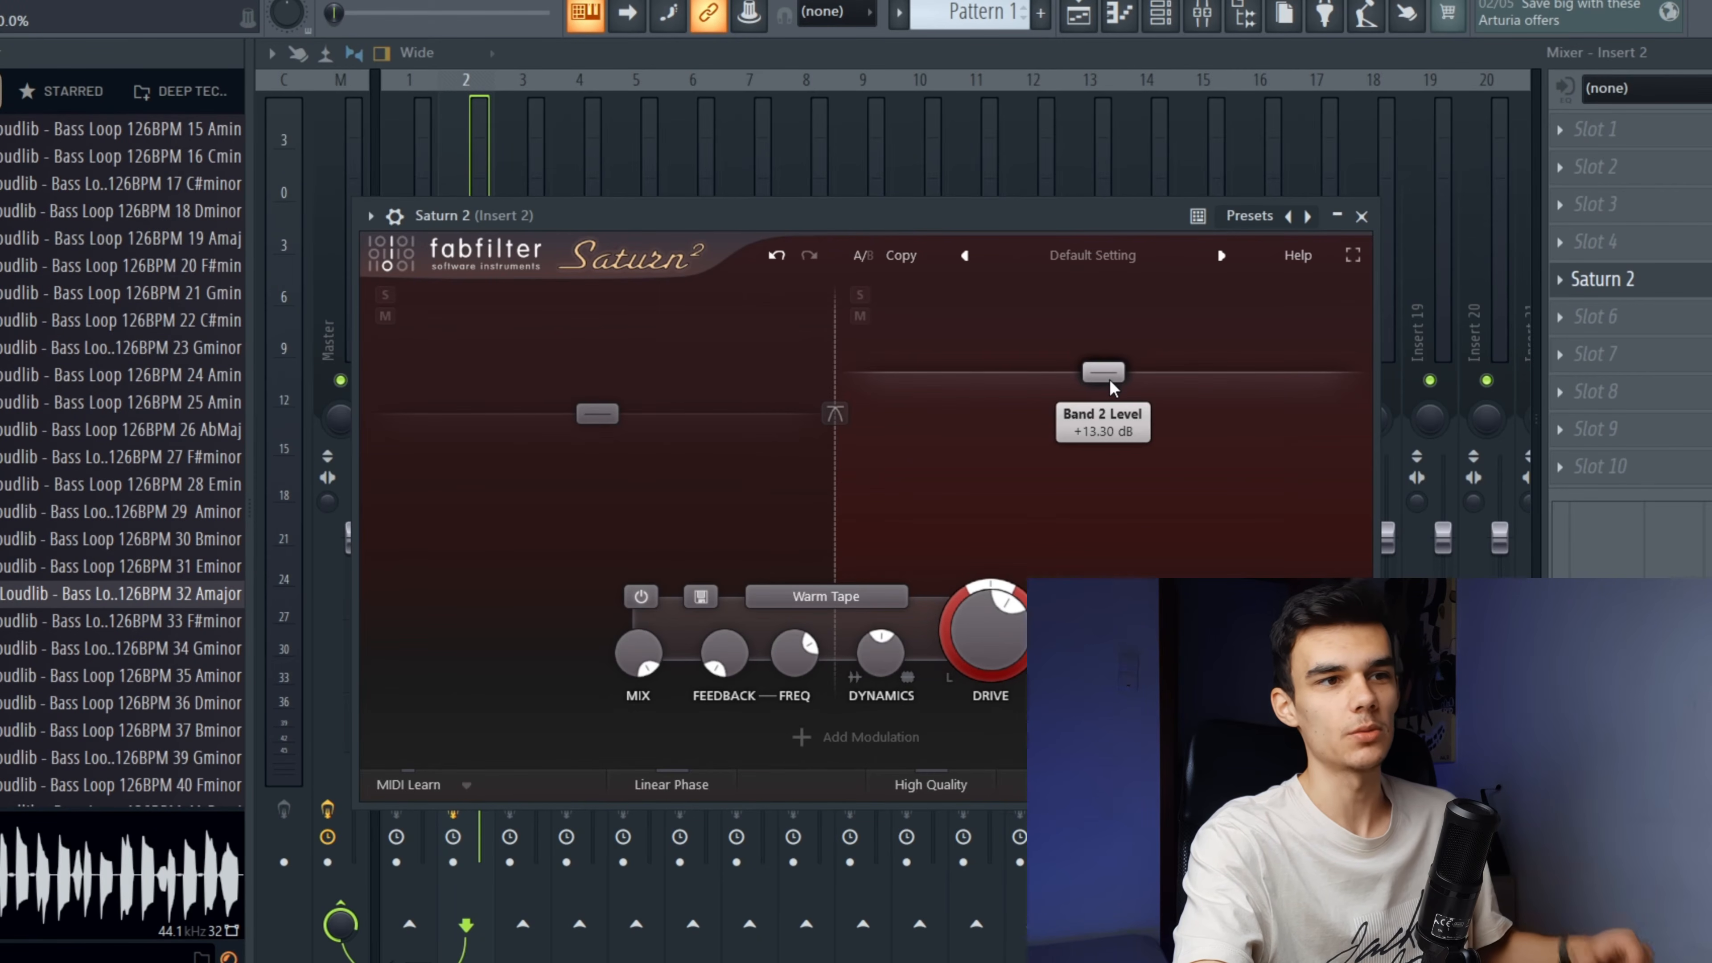
{"action": "left_click_drag", "start_coordinate": [1110, 382], "coordinate": [1110, 389]}
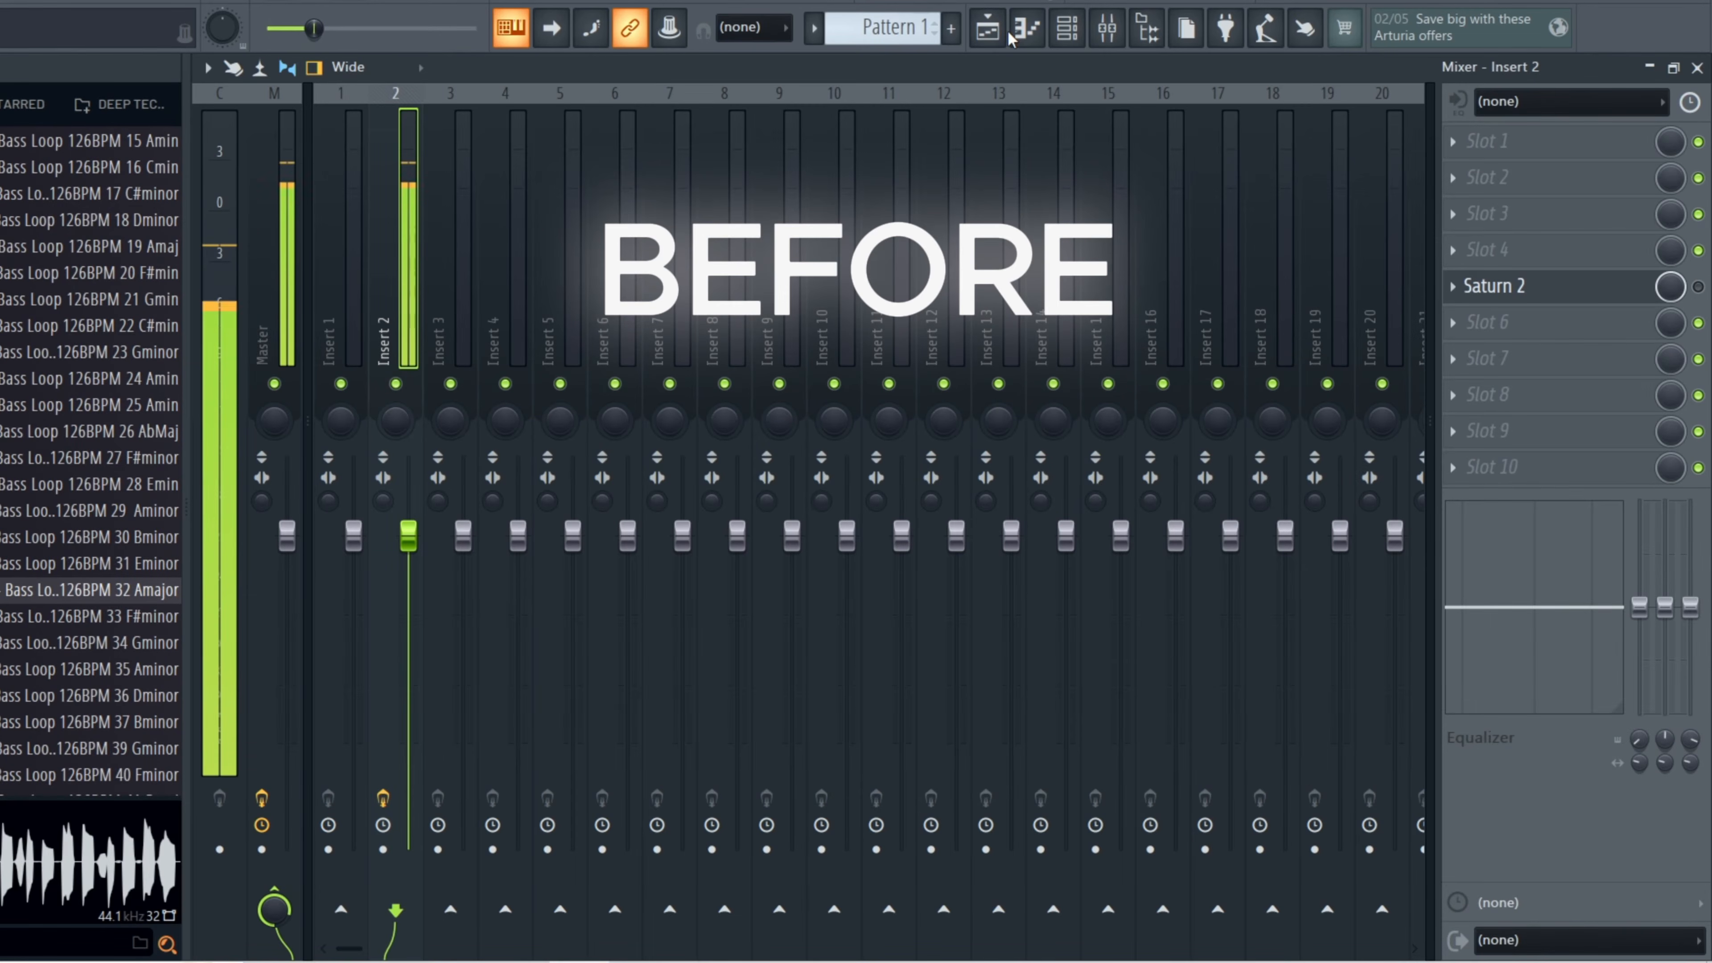
Compare the bass loop without and with Saturn 2 while viewing the playlist and mixer, and reopen the plugin's settings
{"action": "left_click", "coordinate": [1003, 38]}
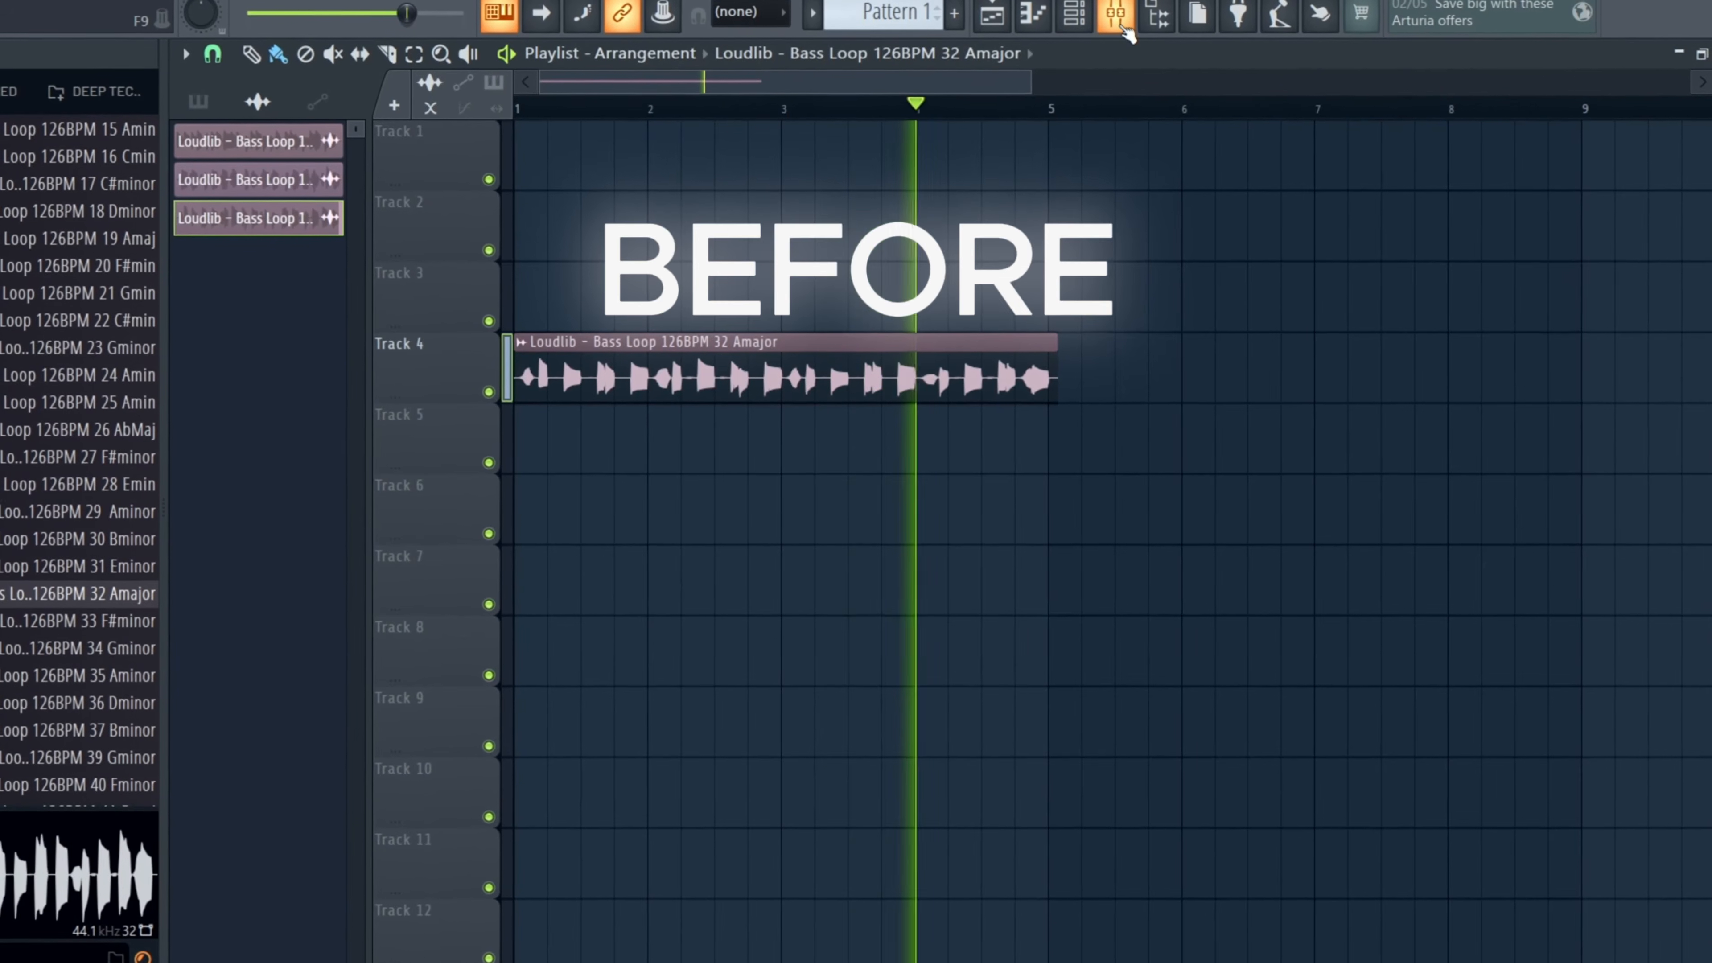
{"action": "left_click", "coordinate": [1120, 20]}
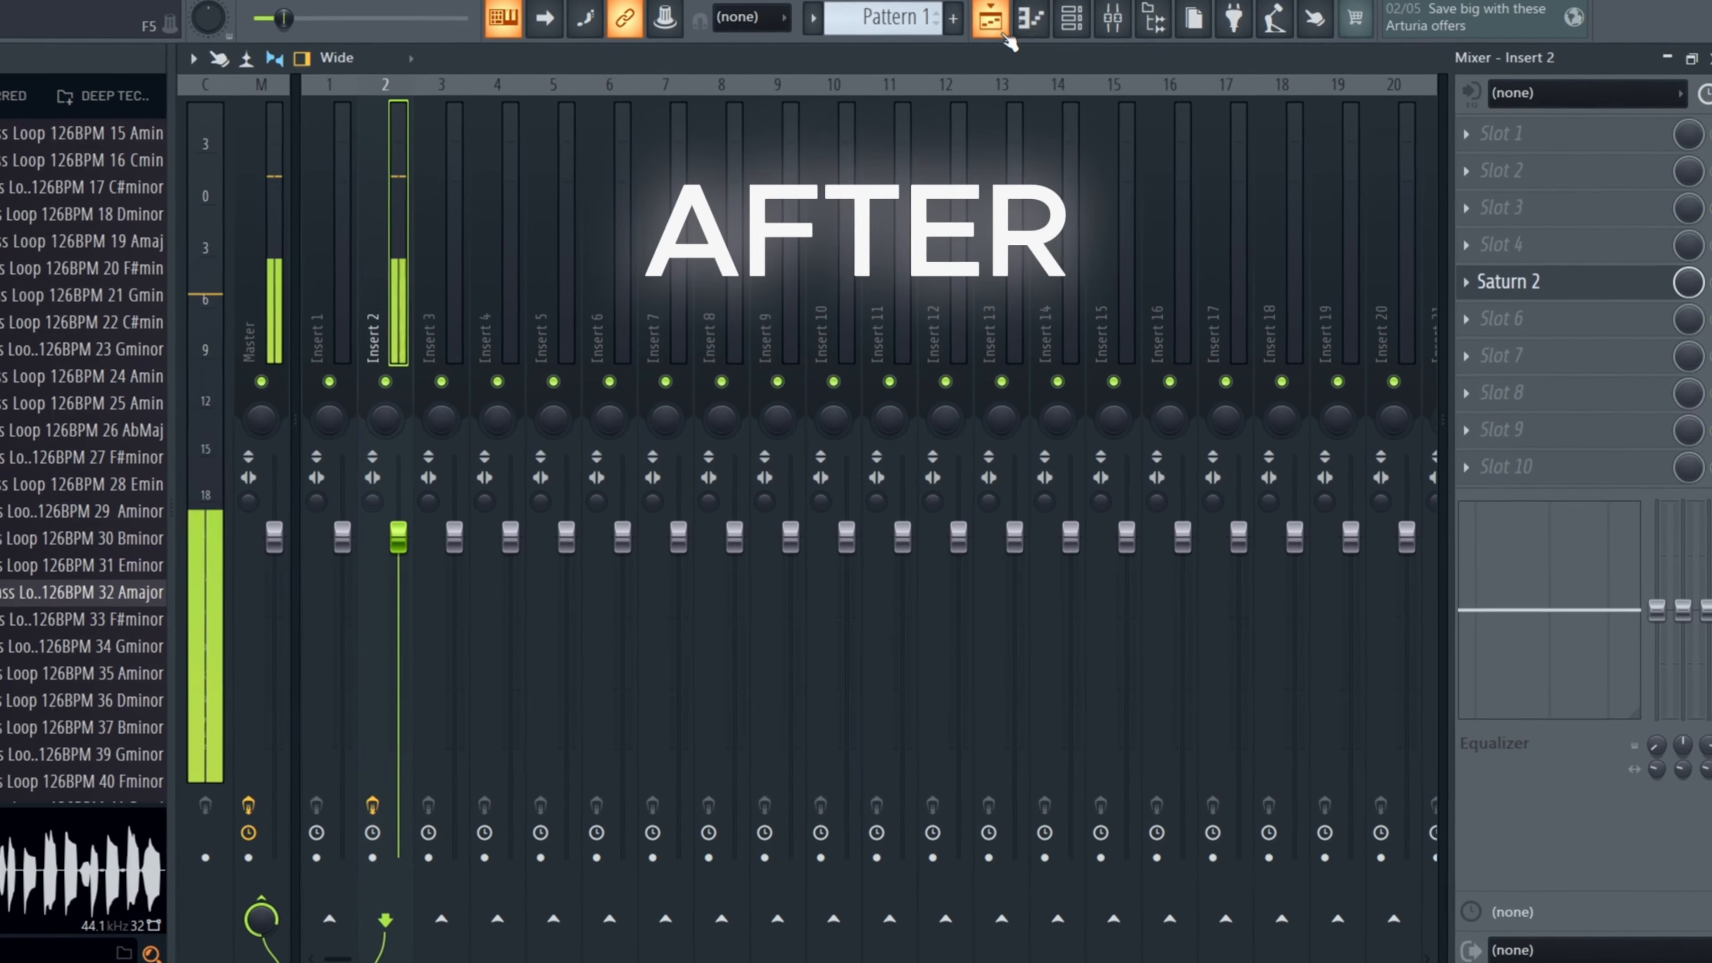
{"action": "left_click", "coordinate": [989, 28]}
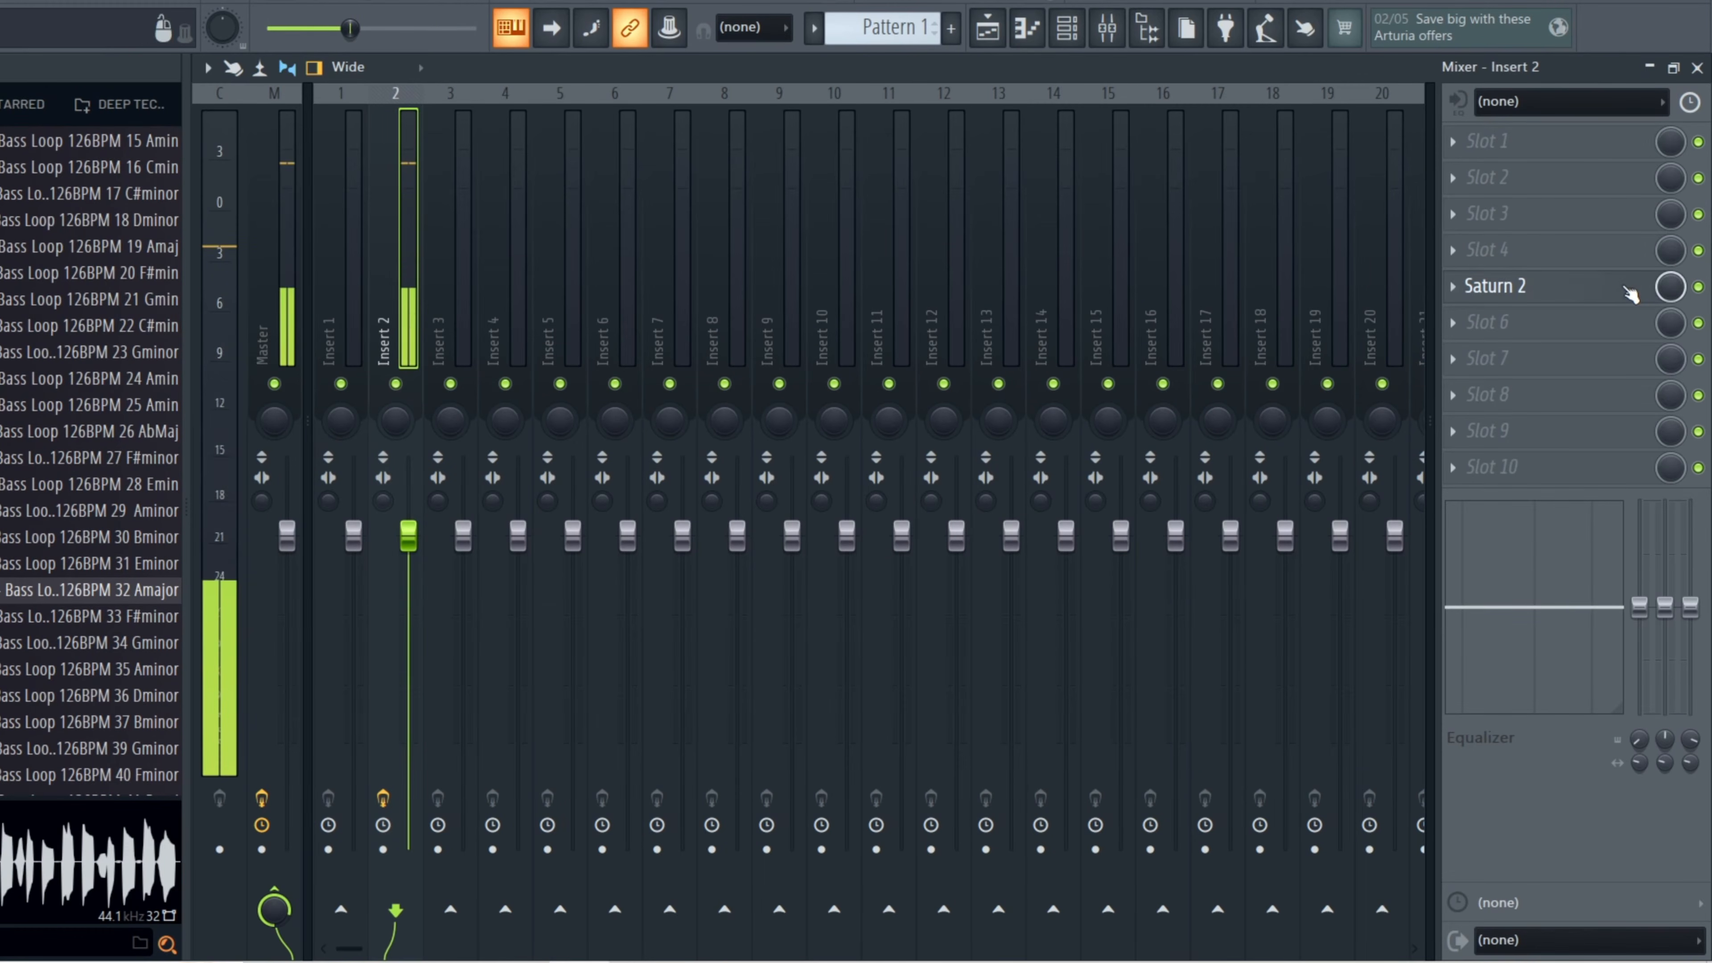
{"action": "left_click", "coordinate": [1640, 292]}
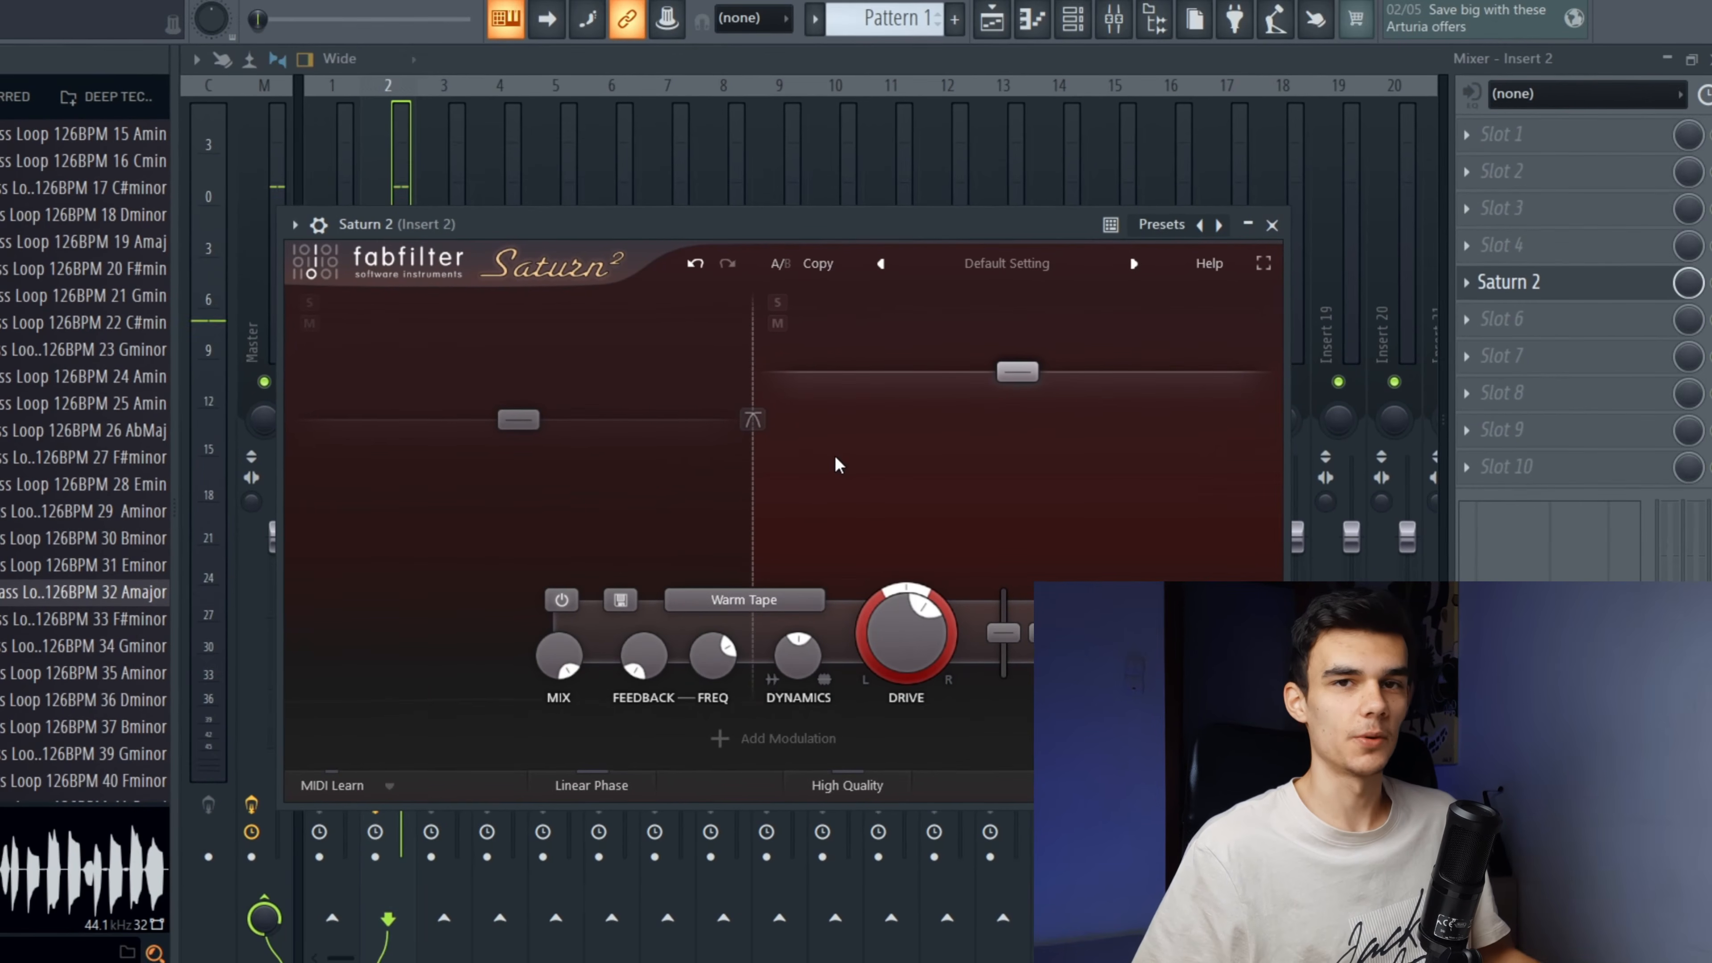
Return to the playlist and look through the Loudlib bass loop samples in the browser
{"action": "left_click", "coordinate": [992, 20]}
{"action": "left_click", "coordinate": [992, 20]}
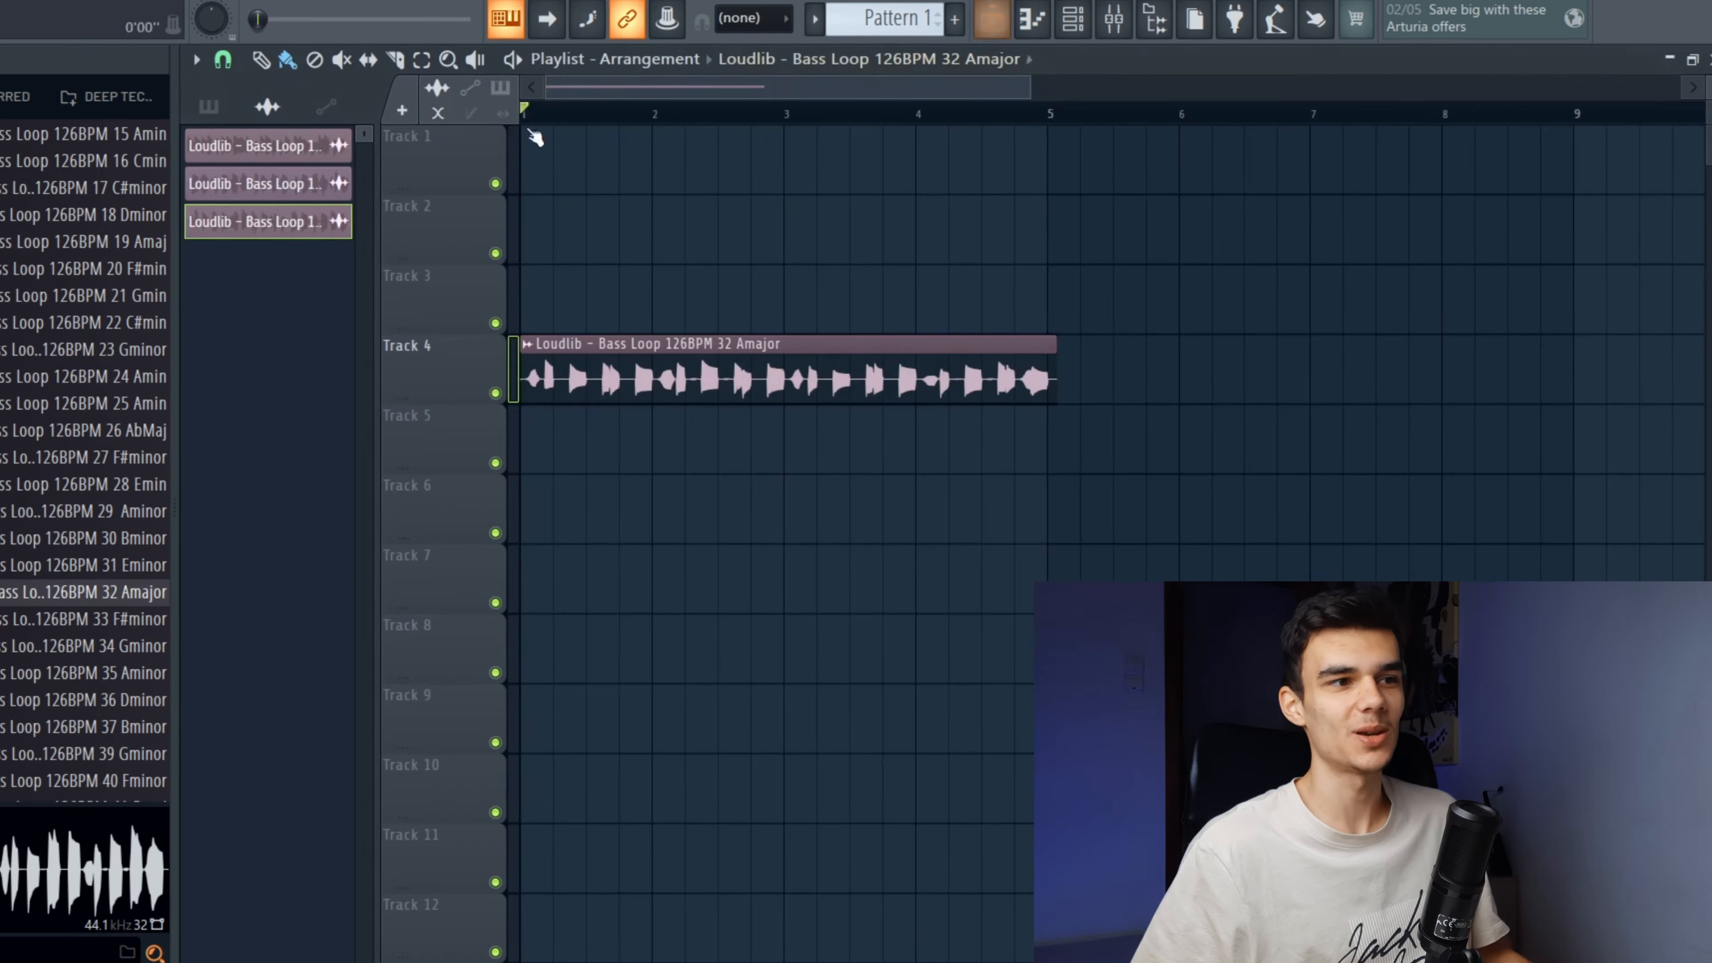
{"action": "scroll", "coordinate": [25, 513], "scroll_direction": "up", "scroll_amount": 1}
{"action": "scroll", "coordinate": [28, 518], "scroll_direction": "up", "scroll_amount": 2}
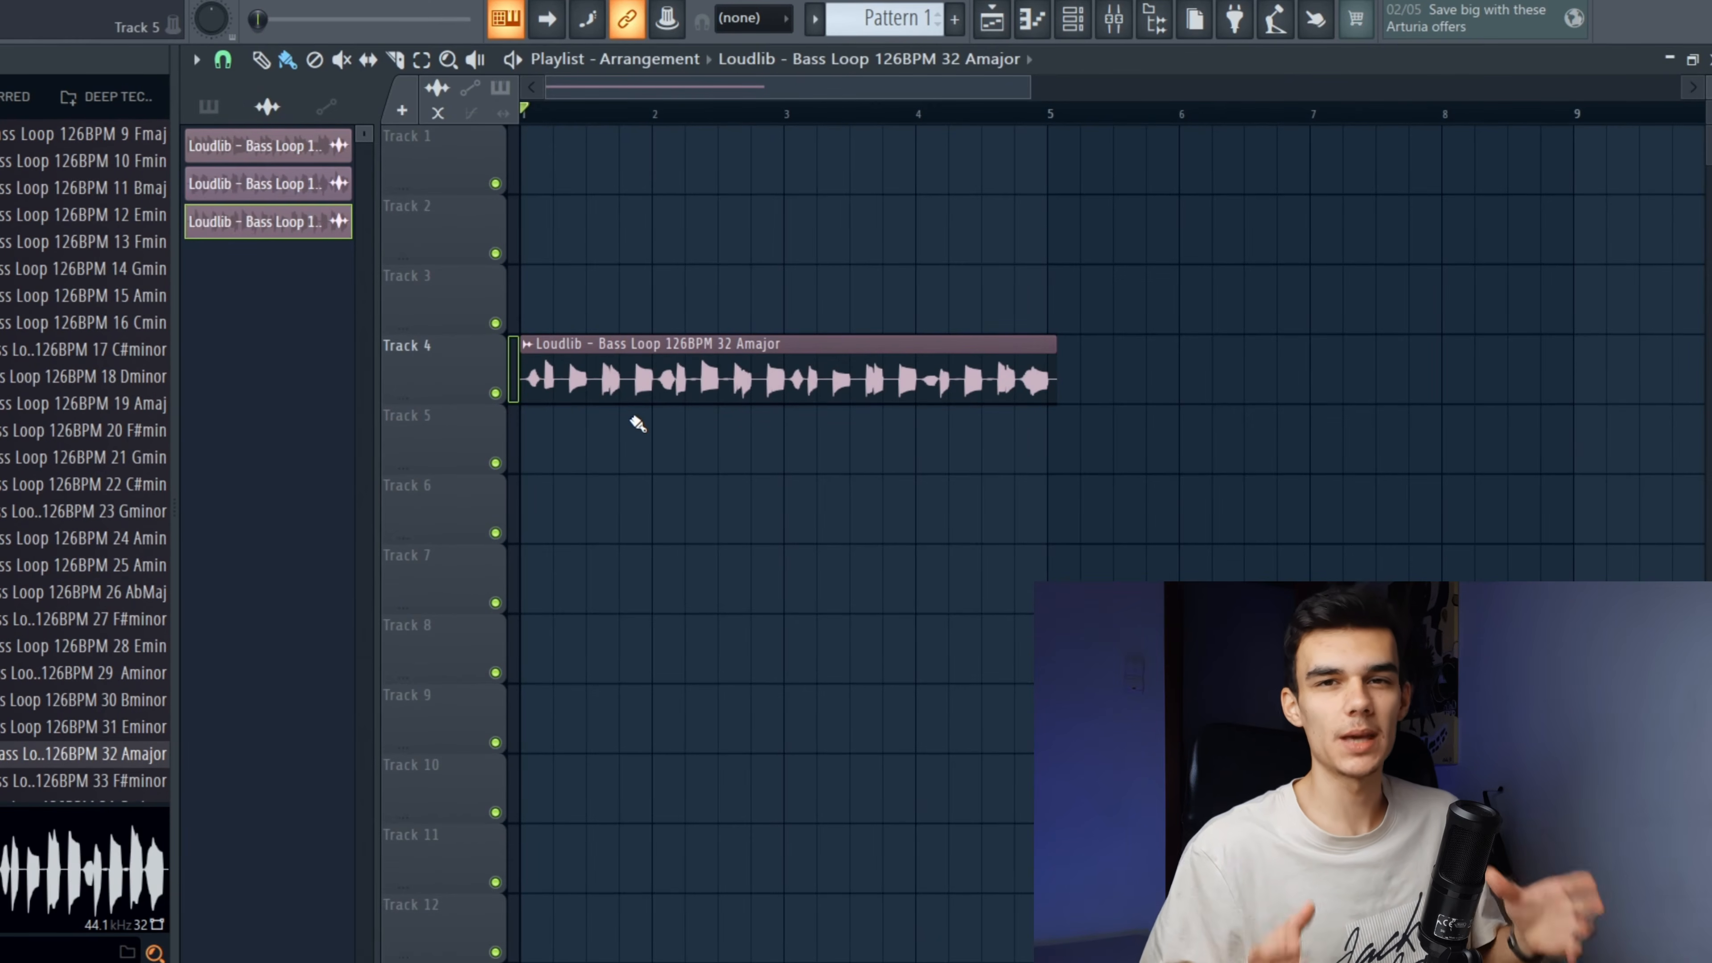